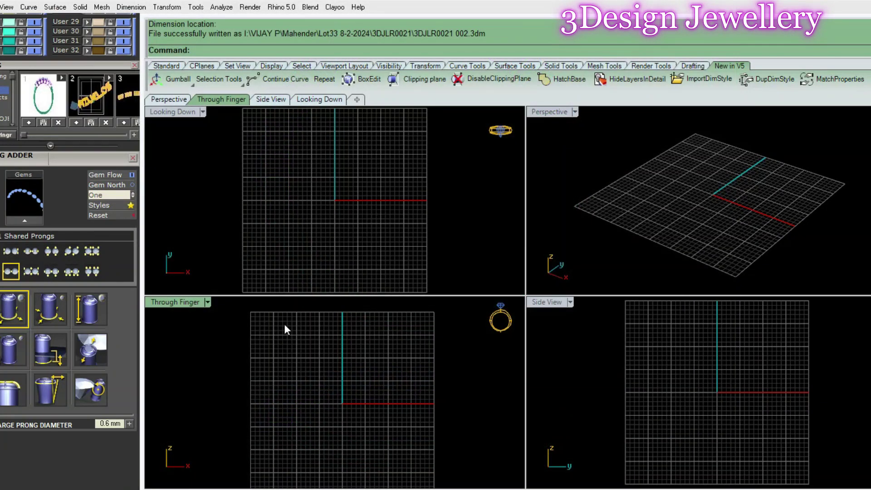
# Step: Maximise the Through Finger view and draw a 19.10 mm circle centred at the origin
pyautogui.doubleClick(188, 306)
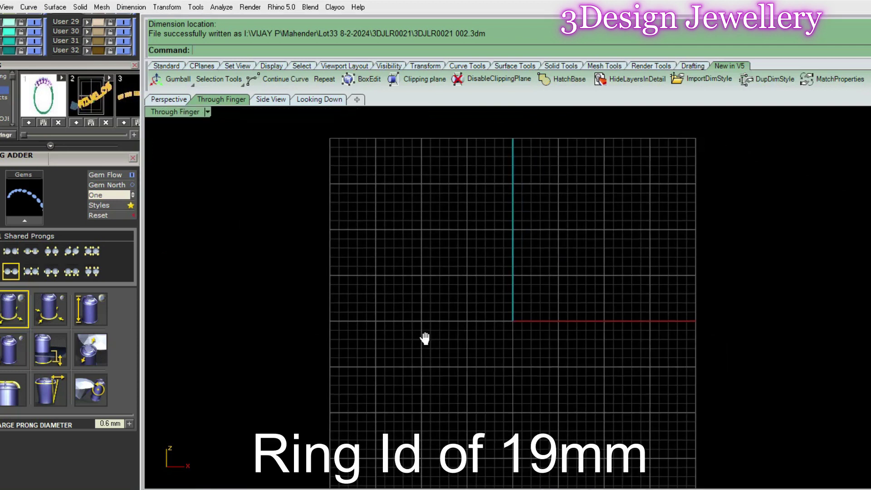
pyautogui.write('c')
pyautogui.press('Return')
pyautogui.write('0')
pyautogui.press('Return')
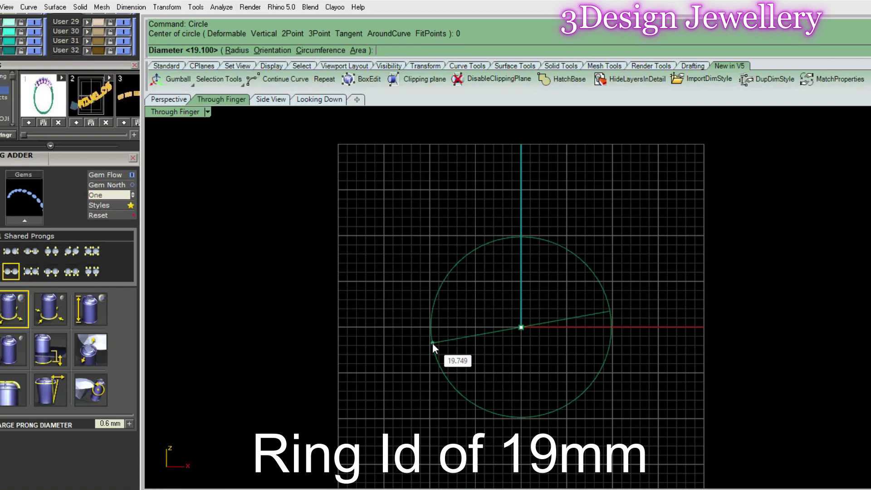
pyautogui.write('.10')
pyautogui.press('Return')
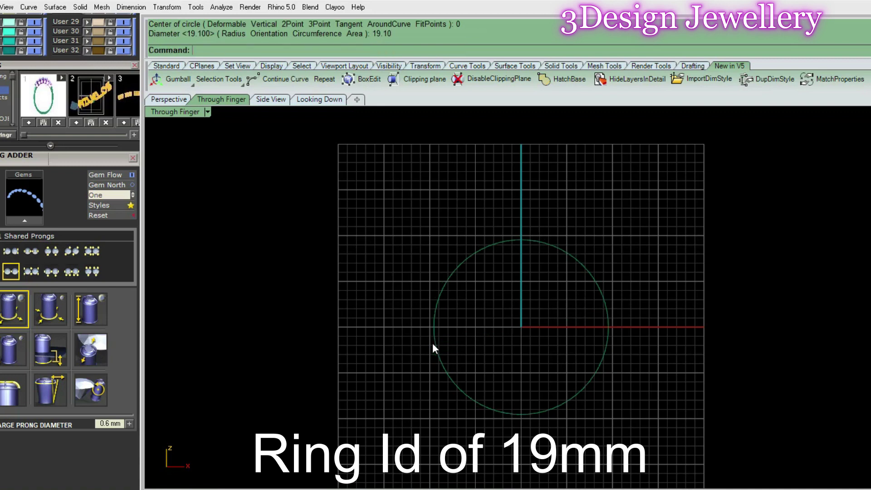
# Step: Reframe the view around the finger circle, briefly selecting and then deselecting it
pyautogui.moveTo(507, 325); pyautogui.dragTo(505, 278, button='right')
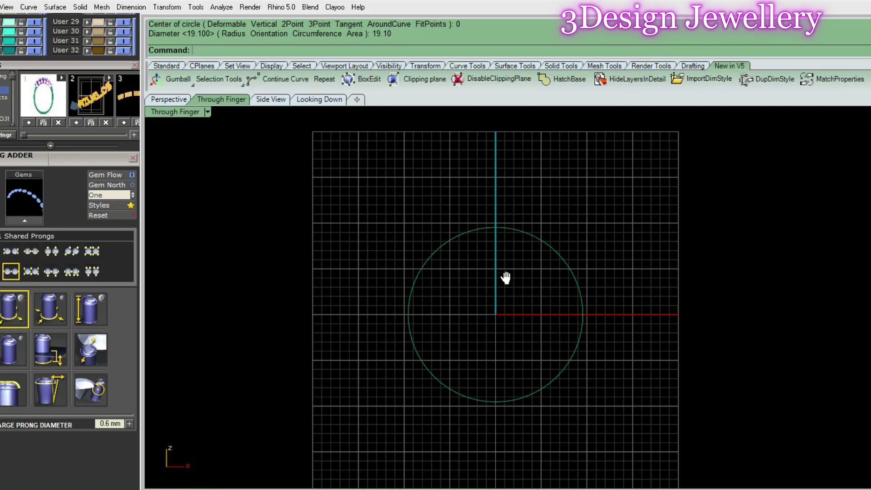
pyautogui.moveTo(506, 278); pyautogui.dragTo(506, 257, button='right')
pyautogui.scroll(2, 531, 232)
pyautogui.click(544, 255)
pyautogui.scroll(-3, 548, 300)
pyautogui.moveTo(548, 296); pyautogui.dragTo(556, 311, button='right')
pyautogui.press('Escape')
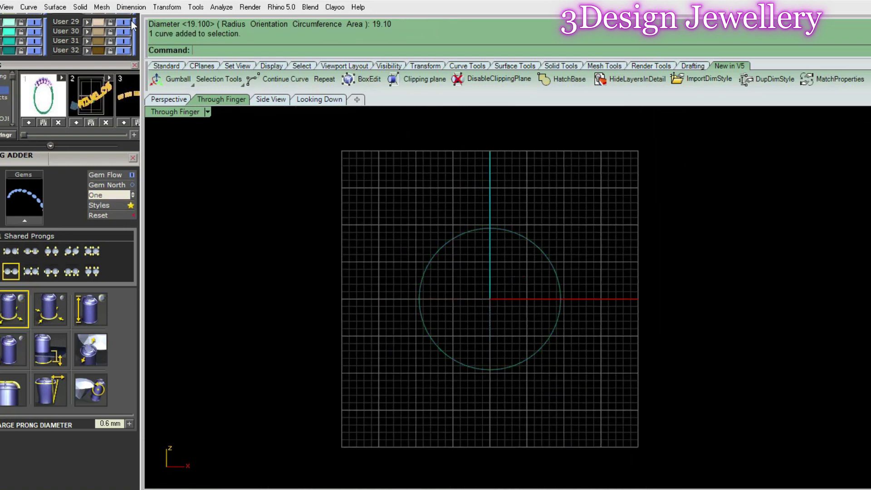
# Step: Expand the layer list and make User 02 the current layer
pyautogui.moveTo(99, 65); pyautogui.dragTo(129, 234)
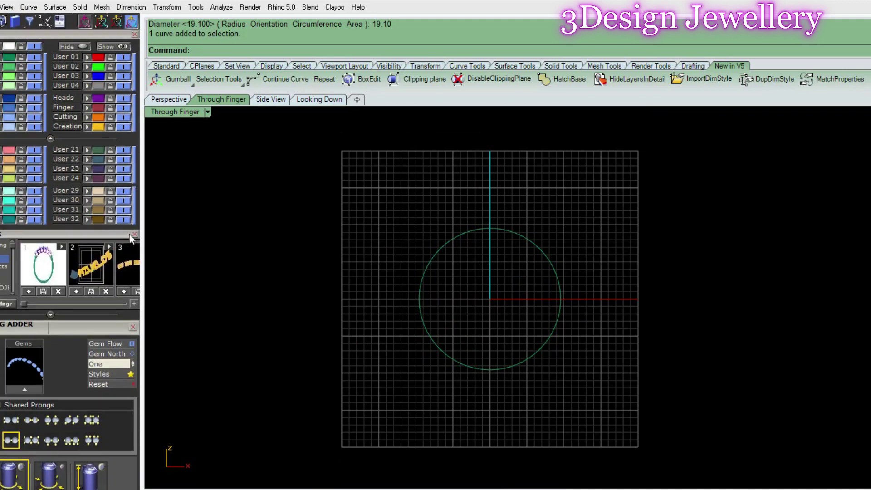
pyautogui.click(72, 66)
pyautogui.scroll(1, 522, 250)
pyautogui.scroll(1, 468, 248)
pyautogui.moveTo(480, 249); pyautogui.dragTo(457, 237, button='right')
pyautogui.scroll(1, 458, 236)
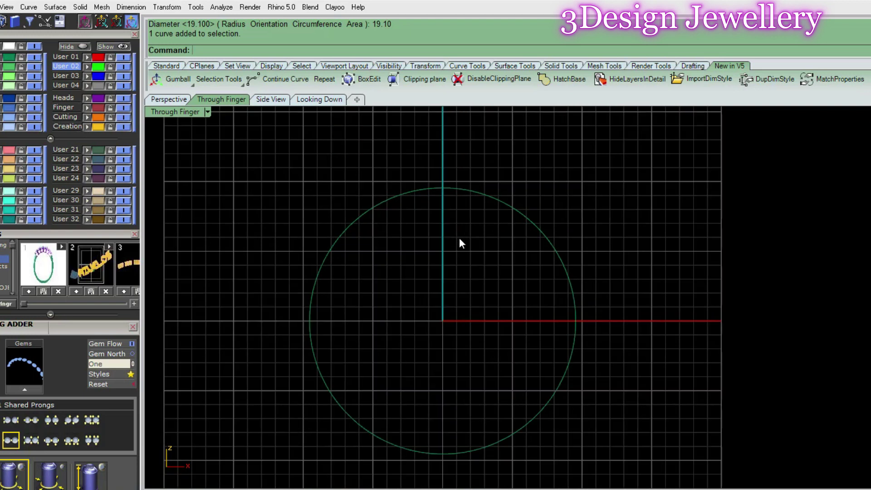
pyautogui.scroll(-3, 450, 232)
# Step: Add a small two-point circle starting at the finger circle's top quadrant
pyautogui.write('ci')
pyautogui.press('Return')
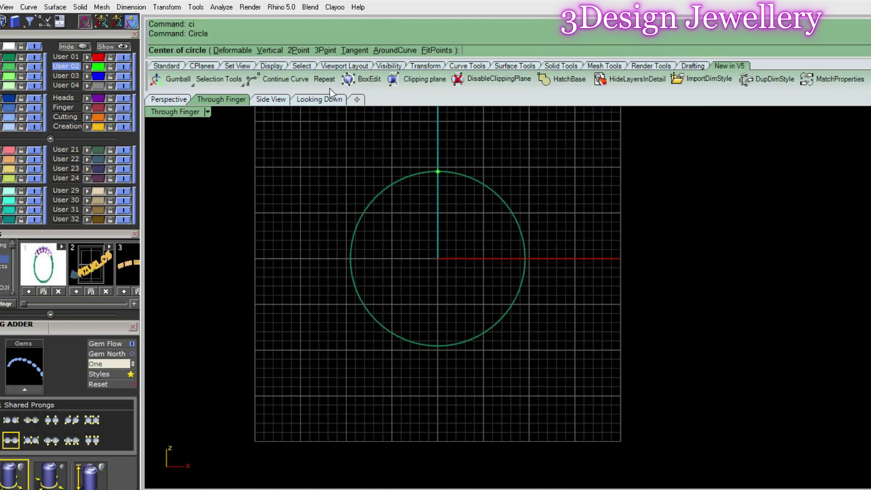
pyautogui.click(299, 56)
pyautogui.scroll(1, 575, 181)
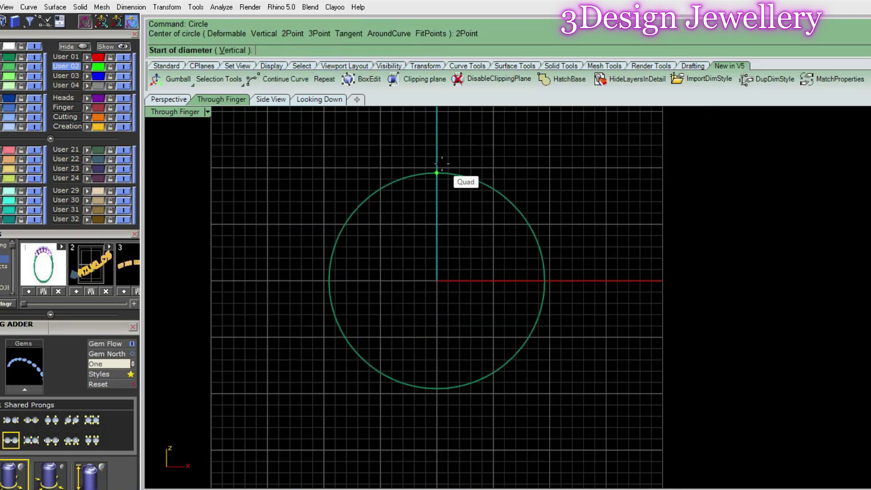
pyautogui.click(436, 172)
pyautogui.press('Return')
# Step: Add a 1.7 mm two-point circle at the finger circle's bottom quadrant
pyautogui.write('ci')
pyautogui.press('Return')
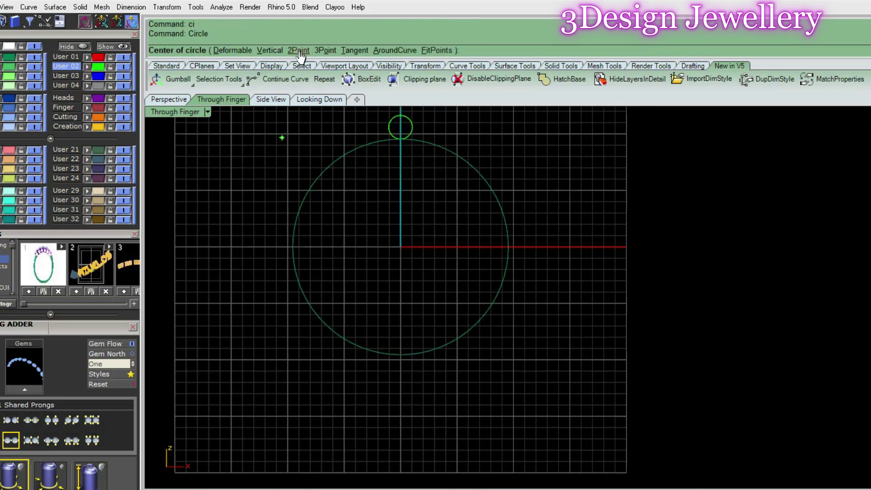
pyautogui.click(298, 52)
pyautogui.click(410, 361)
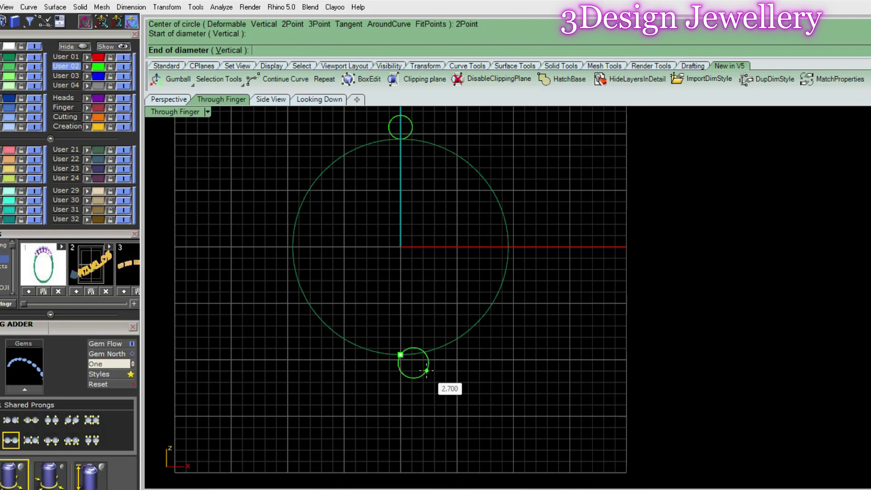
pyautogui.write('1.7')
pyautogui.press('Return')
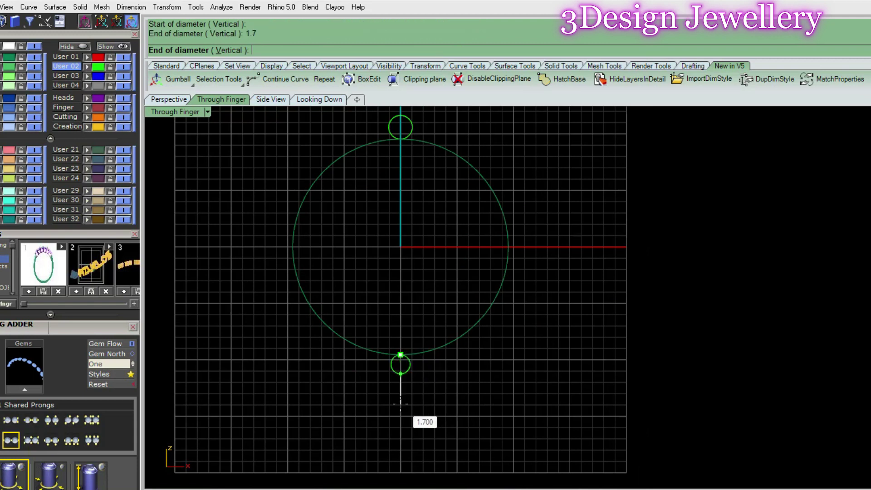
# Step: Add a 1.9 mm two-point circle at the finger circle's right quadrant
pyautogui.write('ci')
pyautogui.press('Return')
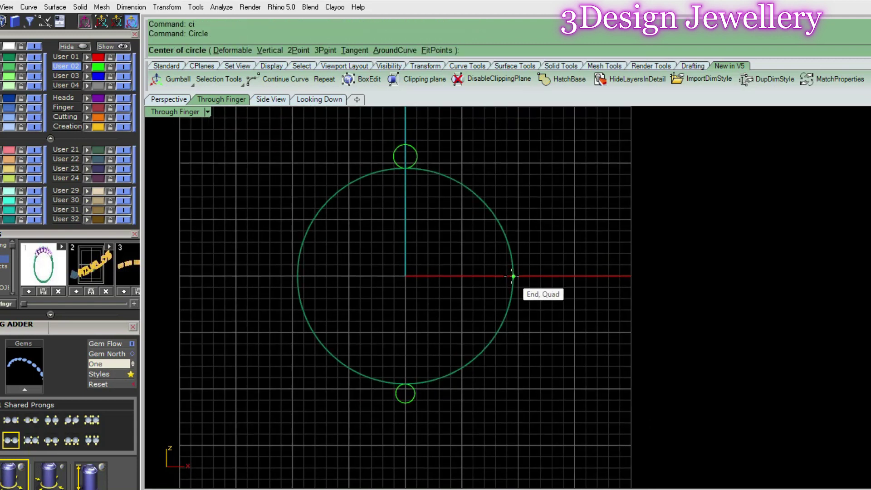
pyautogui.click(298, 51)
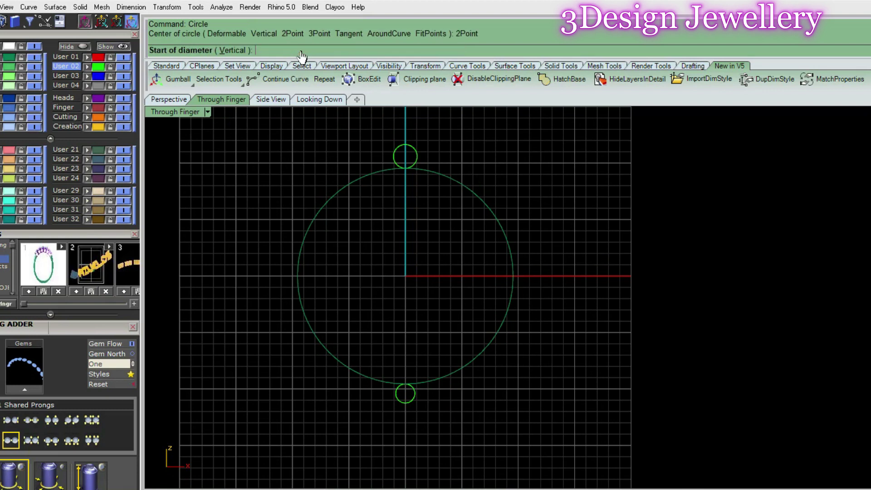
pyautogui.click(514, 276)
pyautogui.press('Return')
pyautogui.click(545, 276)
pyautogui.moveTo(536, 278); pyautogui.dragTo(496, 291, button='right')
pyautogui.scroll(-2, 496, 292)
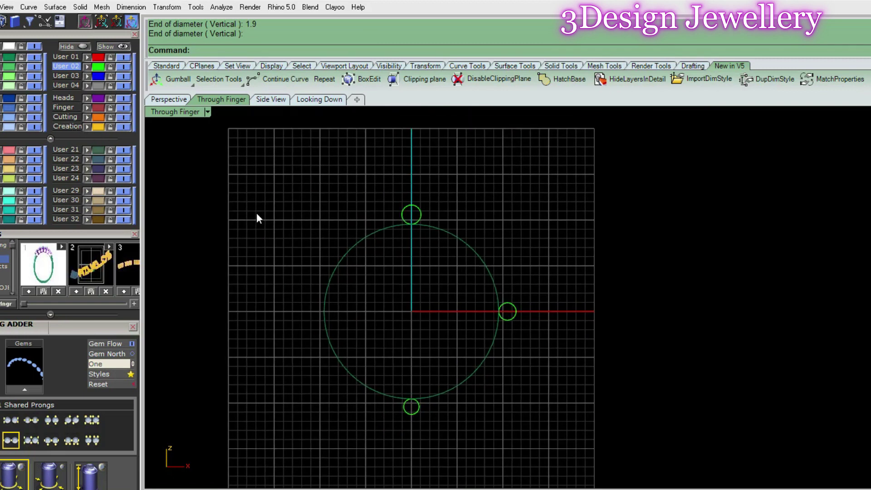
pyautogui.moveTo(257, 218); pyautogui.dragTo(241, 203, button='right')
# Step: Draw a 3-point circle touching the outer edges of the bottom, right and top small circles, then select it
pyautogui.rightClick(331, 257)
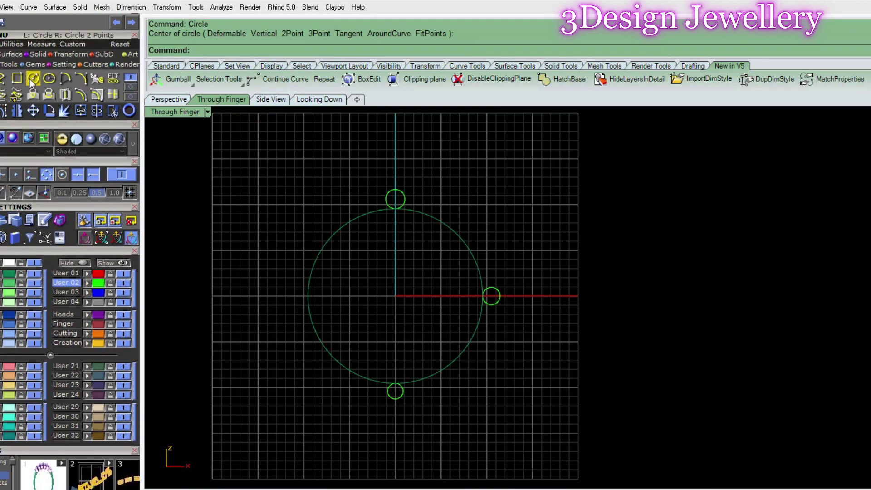
pyautogui.click(31, 78)
pyautogui.click(323, 50)
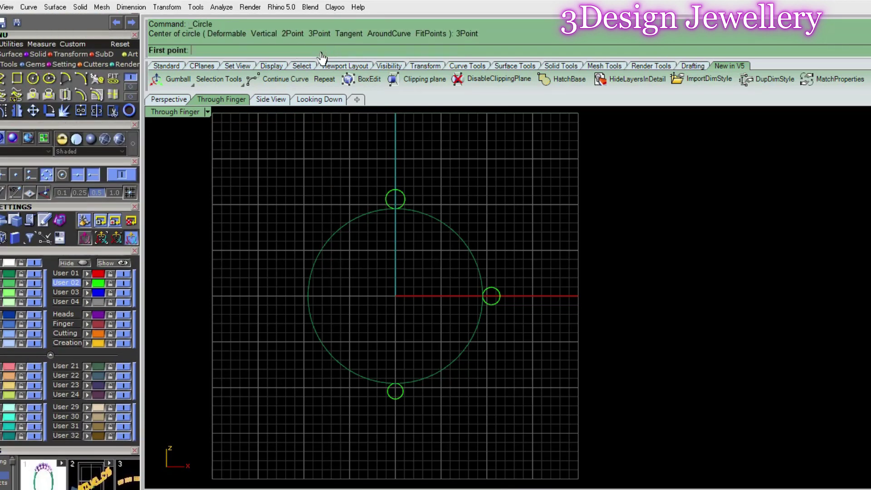
pyautogui.click(395, 396)
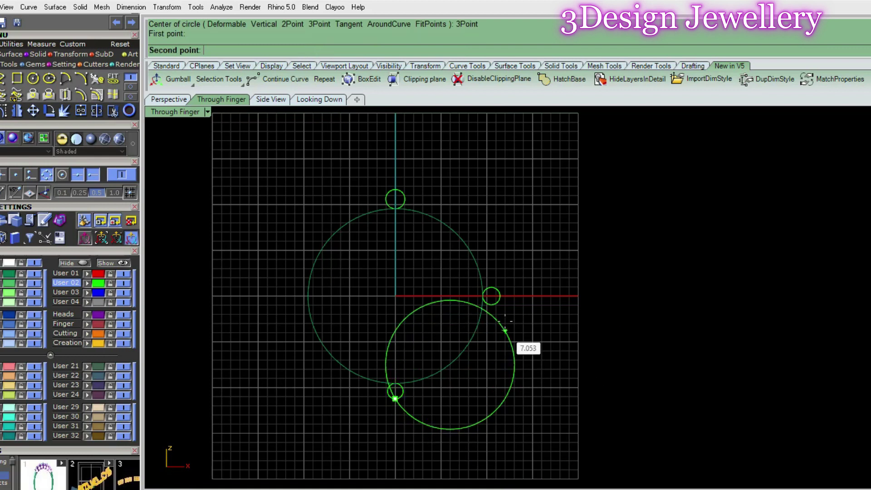
pyautogui.click(504, 297)
pyautogui.click(395, 199)
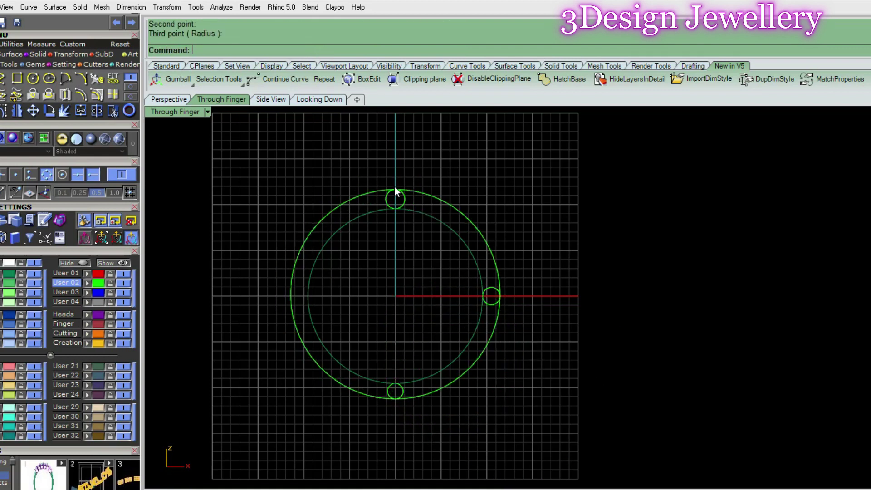
pyautogui.scroll(-1, 426, 207)
pyautogui.scroll(3, 461, 258)
pyautogui.scroll(-1, 461, 222)
pyautogui.moveTo(497, 233); pyautogui.dragTo(494, 234, button='right')
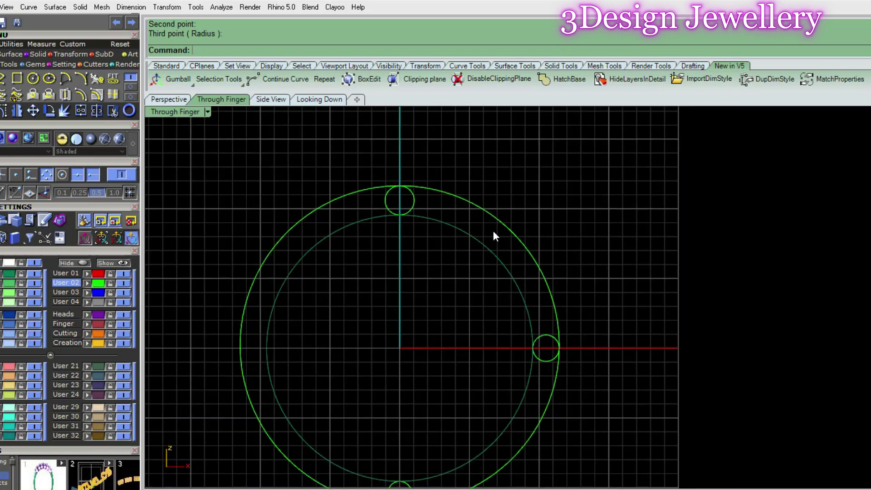
pyautogui.scroll(-2, 516, 235)
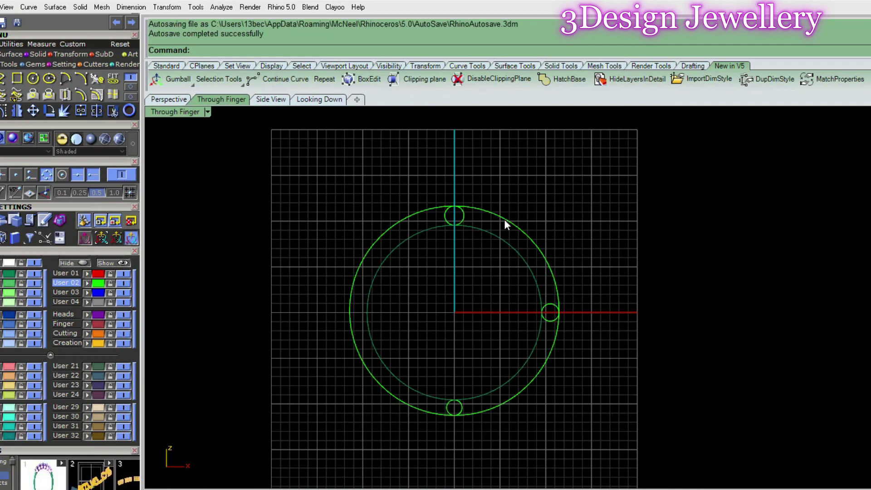
pyautogui.click(505, 220)
pyautogui.moveTo(504, 219)
pyautogui.keyDown('ctrl'); pyautogui.keyDown('shift'); pyautogui.mouseDown(button='right')
pyautogui.moveTo(509, 252)
pyautogui.moveTo(449, 269)
pyautogui.moveTo(401, 260)
pyautogui.moveTo(499, 260)
pyautogui.moveTo(508, 268)
pyautogui.mouseUp(button='right'); pyautogui.keyUp('shift'); pyautogui.keyUp('ctrl')
# Step: Place a row of round gems along the outer circle, starting at 50 with 0.70 mm spacing
pyautogui.rightClick(508, 268)
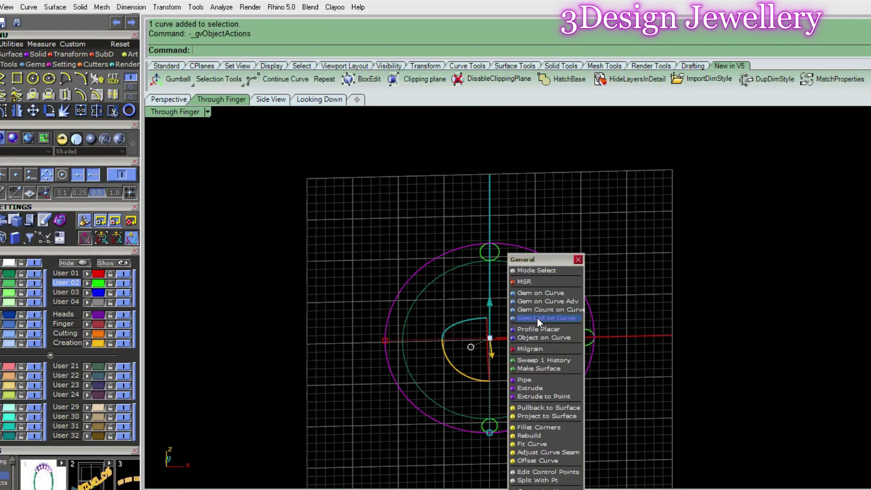
pyautogui.click(539, 301)
pyautogui.moveTo(539, 298)
pyautogui.keyDown('ctrl'); pyautogui.keyDown('shift'); pyautogui.mouseDown(button='right')
pyautogui.moveTo(438, 263)
pyautogui.moveTo(383, 259)
pyautogui.moveTo(581, 395)
pyautogui.mouseUp(button='right'); pyautogui.keyUp('shift'); pyautogui.keyUp('ctrl')
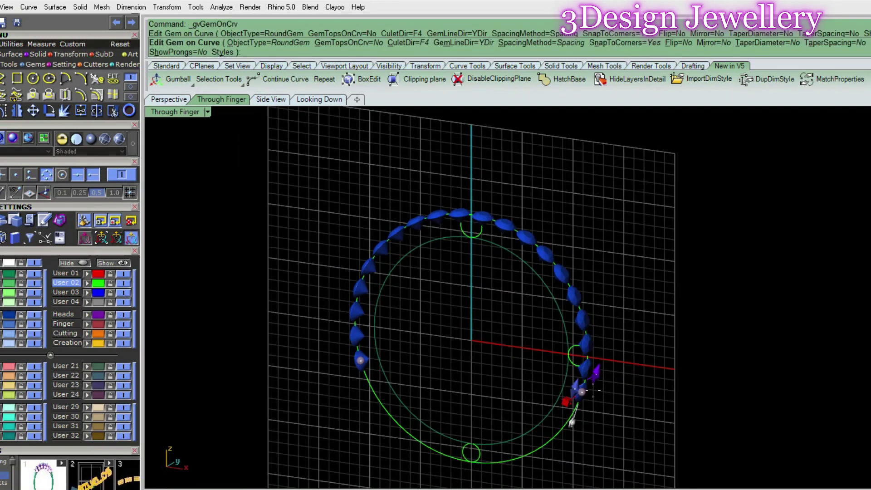
pyautogui.moveTo(572, 423); pyautogui.dragTo(501, 218)
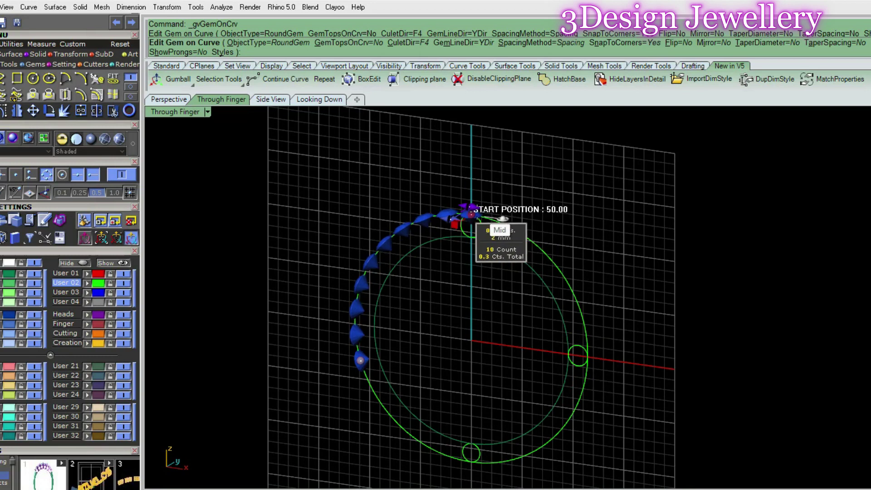
pyautogui.scroll(2, 504, 220)
pyautogui.scroll(2, 512, 221)
pyautogui.scroll(2, 522, 224)
pyautogui.scroll(-3, 503, 263)
pyautogui.moveTo(486, 301)
pyautogui.keyDown('ctrl'); pyautogui.keyDown('shift'); pyautogui.mouseDown(button='right')
pyautogui.moveTo(463, 298)
pyautogui.moveTo(480, 293)
pyautogui.mouseUp(button='right'); pyautogui.keyUp('shift'); pyautogui.keyUp('ctrl')
pyautogui.scroll(1, 491, 292)
pyautogui.scroll(2, 508, 289)
pyautogui.scroll(2, 523, 286)
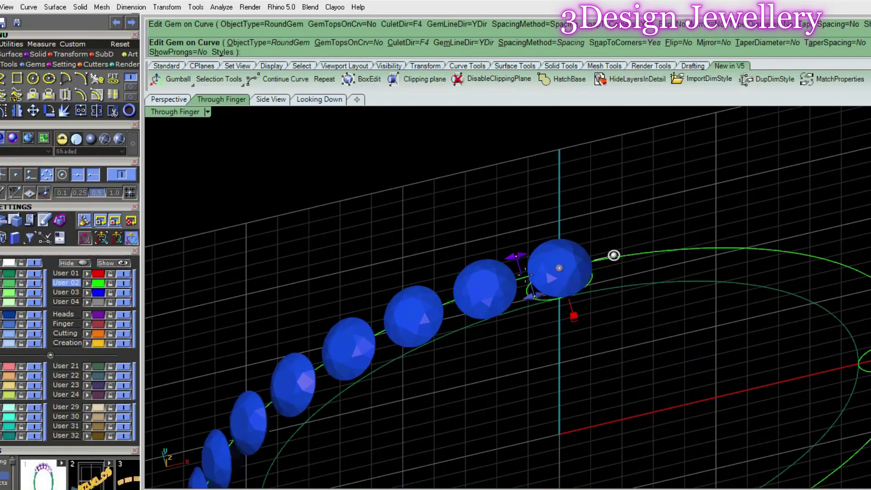
pyautogui.moveTo(513, 256); pyautogui.dragTo(504, 259)
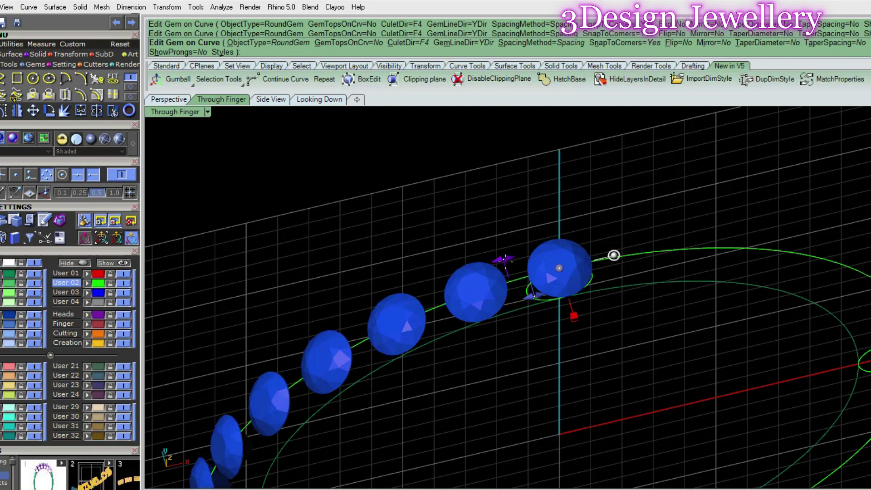
# Step: Switch to fixed spacing and pull the row's end up the curve, leaving seven 2 mm gems
pyautogui.write('s')
pyautogui.press('Return')
pyautogui.write('f')
pyautogui.press('Return')
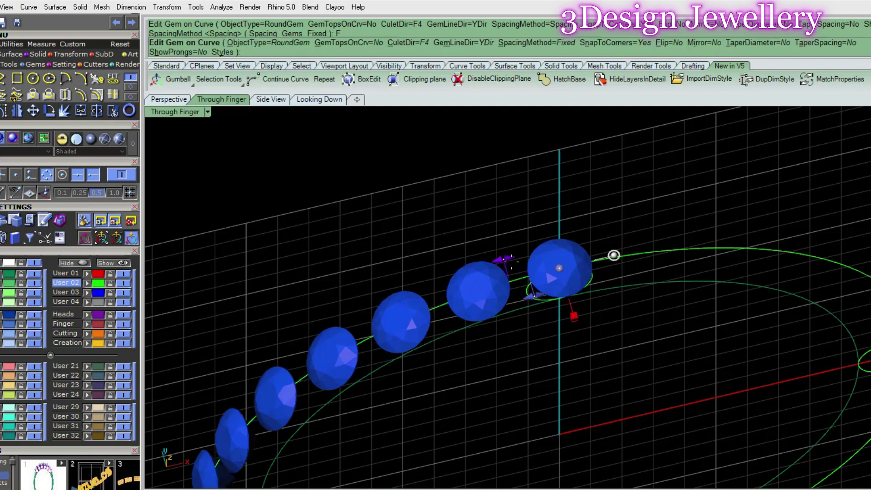
pyautogui.scroll(-5, 511, 262)
pyautogui.moveTo(511, 261); pyautogui.dragTo(506, 292, button='right')
pyautogui.scroll(5, 459, 314)
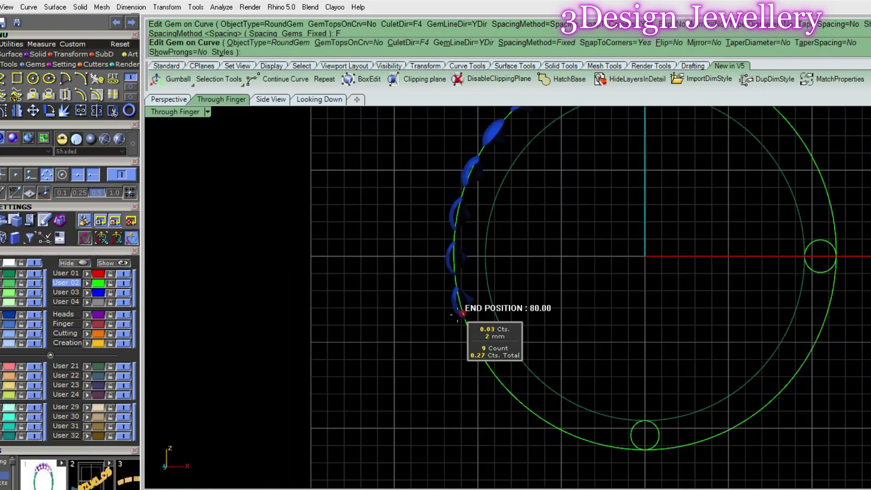
pyautogui.scroll(-1, 461, 312)
pyautogui.moveTo(462, 312); pyautogui.dragTo(458, 249)
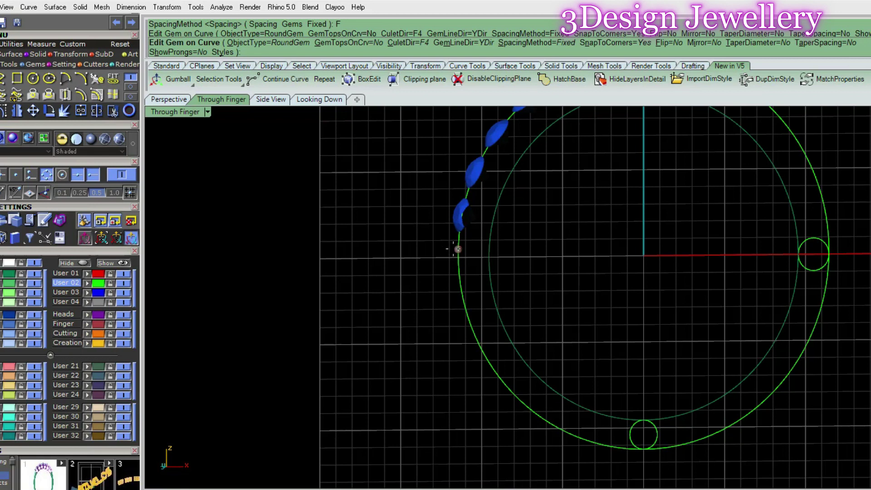
pyautogui.moveTo(457, 249); pyautogui.dragTo(429, 319, button='right')
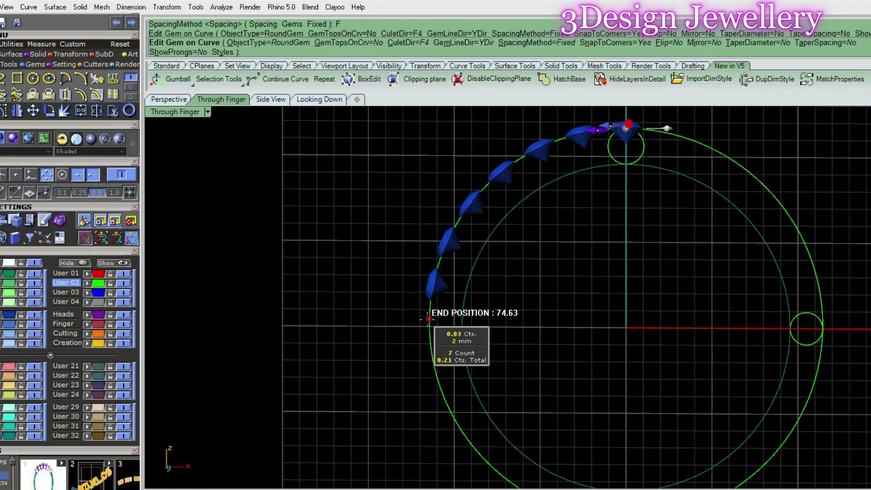
pyautogui.click(438, 347)
pyautogui.moveTo(449, 313); pyautogui.dragTo(422, 328, button='right')
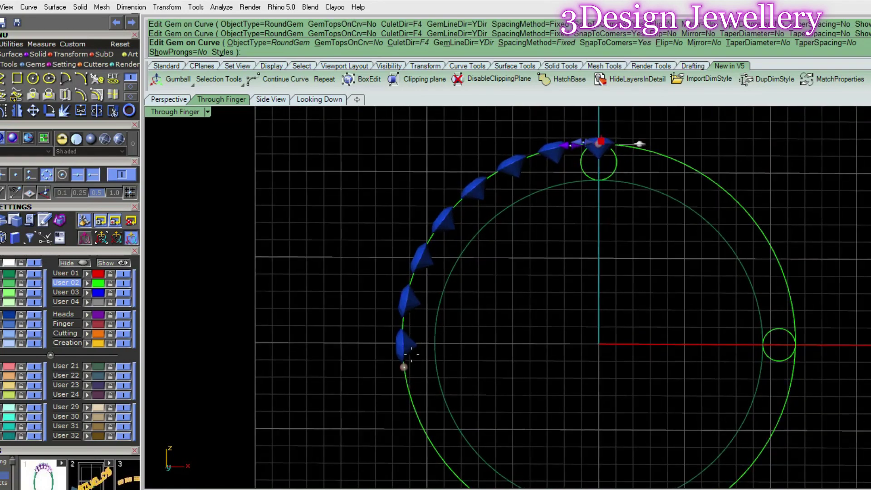
pyautogui.click(403, 336)
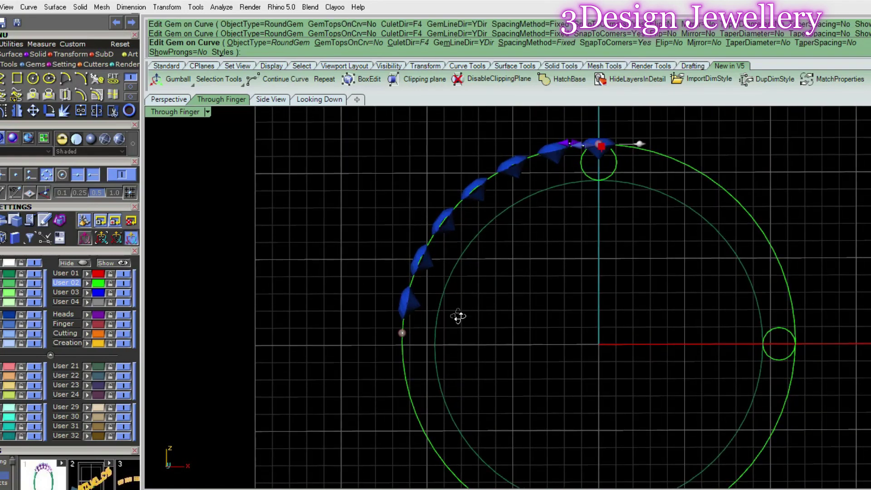
pyautogui.press('Return')
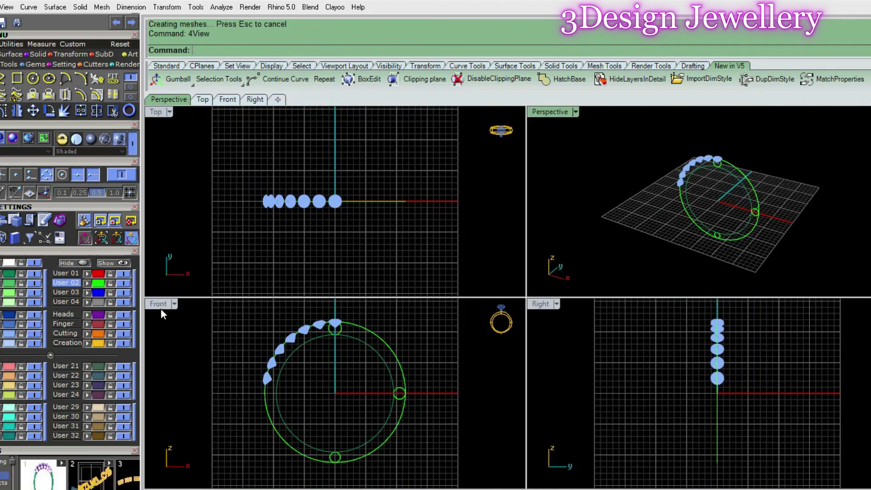
# Step: Maximise the front view and measure the gap between two neighbouring gems with DimAligned
pyautogui.doubleClick(161, 310)
pyautogui.scroll(3, 462, 230)
pyautogui.scroll(2, 535, 188)
pyautogui.scroll(5, 536, 187)
pyautogui.write('da')
pyautogui.press('Return')
pyautogui.click(497, 180)
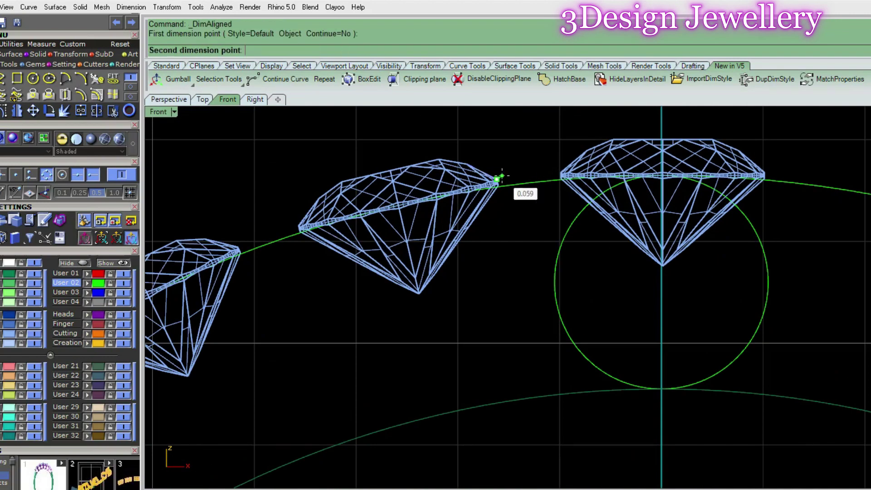
pyautogui.click(561, 173)
pyautogui.scroll(-5, 563, 227)
pyautogui.press('Escape')
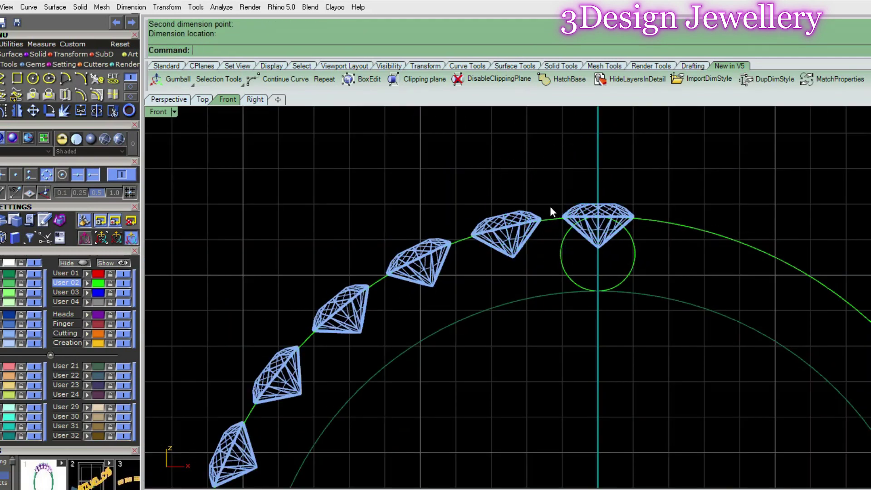
# Step: Edit the gem row on the curve, reducing the start size to 1.70 mm for nine gems at 0.61 mm spacing
pyautogui.moveTo(515, 196); pyautogui.dragTo(543, 230, button='right')
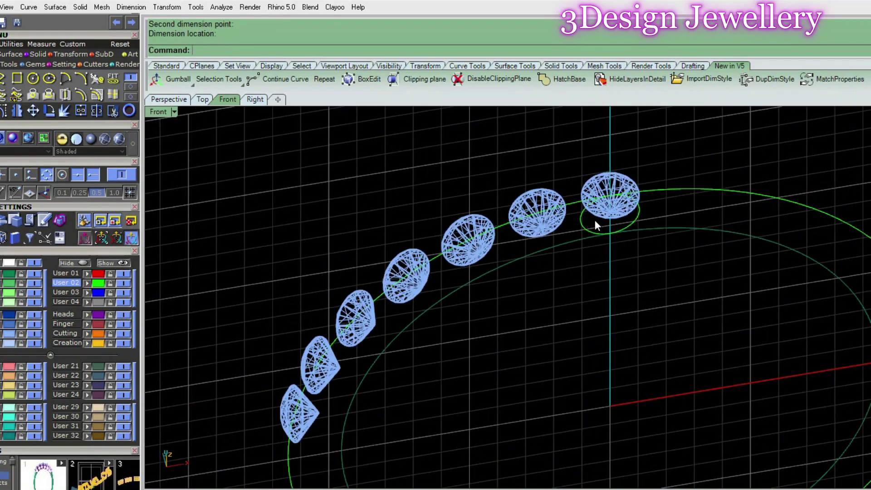
pyautogui.doubleClick(543, 231)
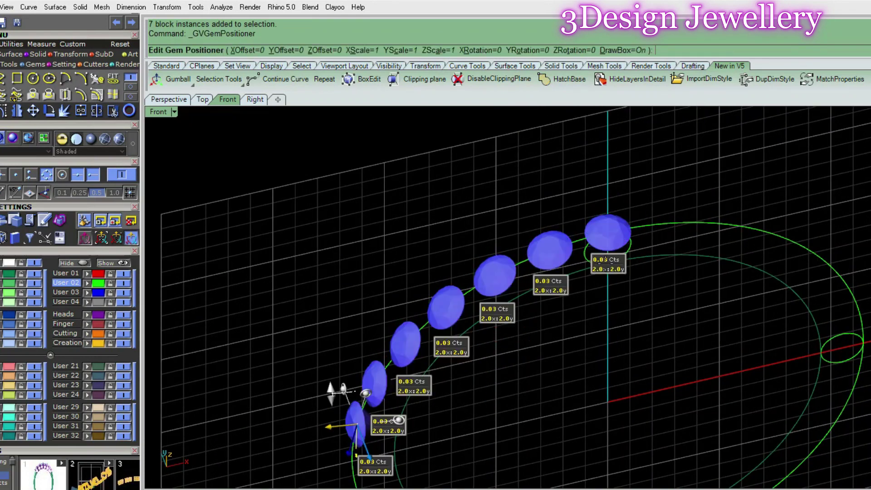
pyautogui.rightClick(612, 245)
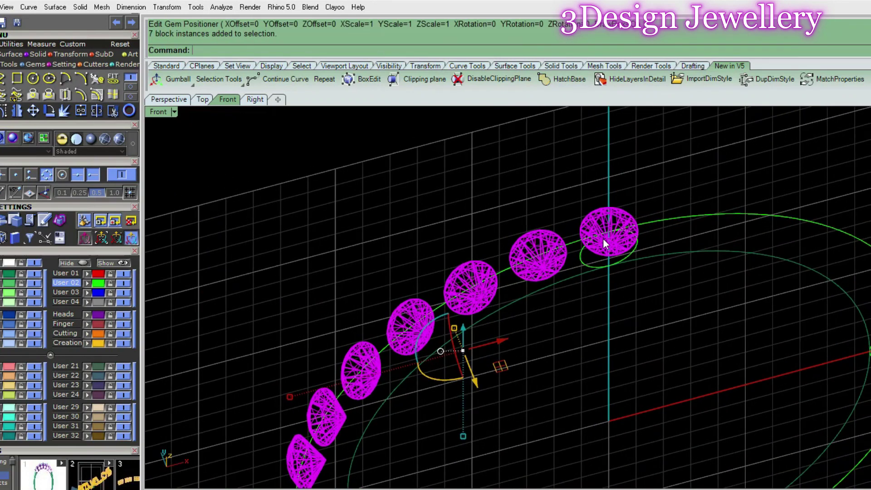
pyautogui.middleClick(603, 238)
pyautogui.click(631, 257)
pyautogui.scroll(2, 608, 237)
pyautogui.scroll(2, 608, 237)
pyautogui.scroll(2, 608, 237)
pyautogui.scroll(2, 608, 238)
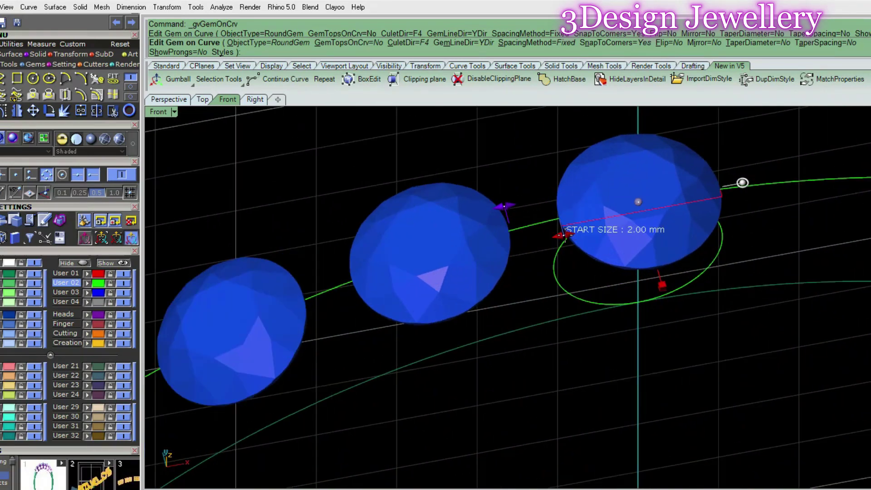
pyautogui.moveTo(565, 236); pyautogui.dragTo(574, 232)
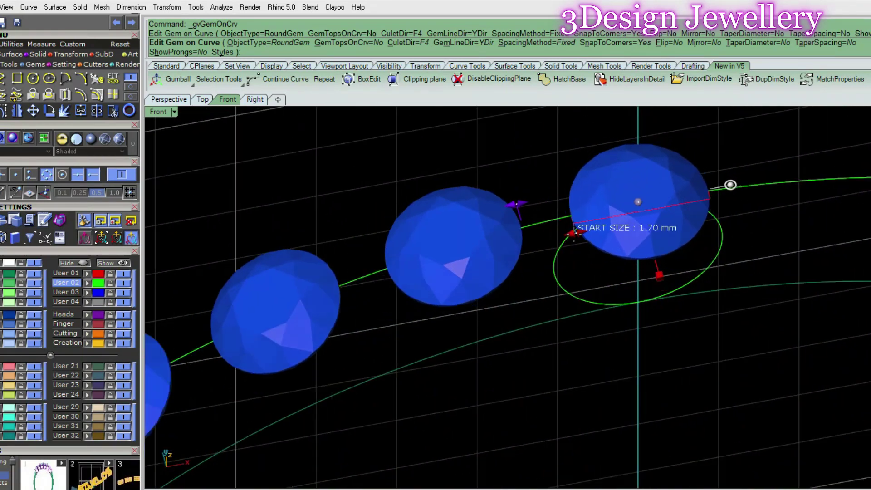
pyautogui.scroll(-3, 477, 365)
pyautogui.scroll(-3, 477, 365)
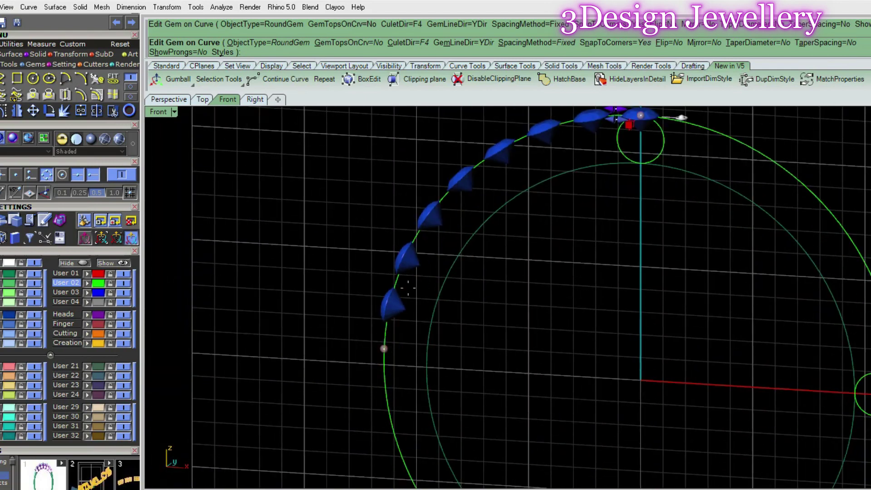
pyautogui.moveTo(356, 363)
pyautogui.mouseDown(button='right')
pyautogui.moveTo(377, 342)
pyautogui.moveTo(444, 346)
pyautogui.moveTo(588, 249)
pyautogui.mouseUp(button='right')
pyautogui.scroll(3, 589, 248)
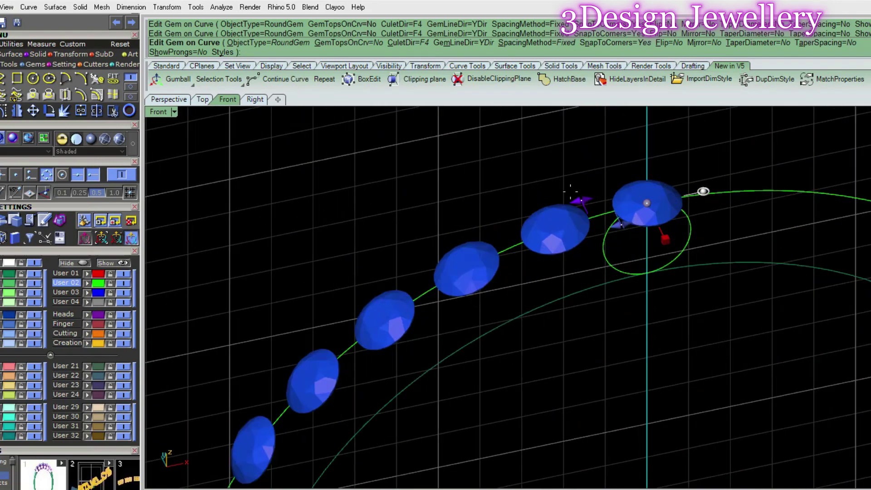
pyautogui.scroll(2, 591, 218)
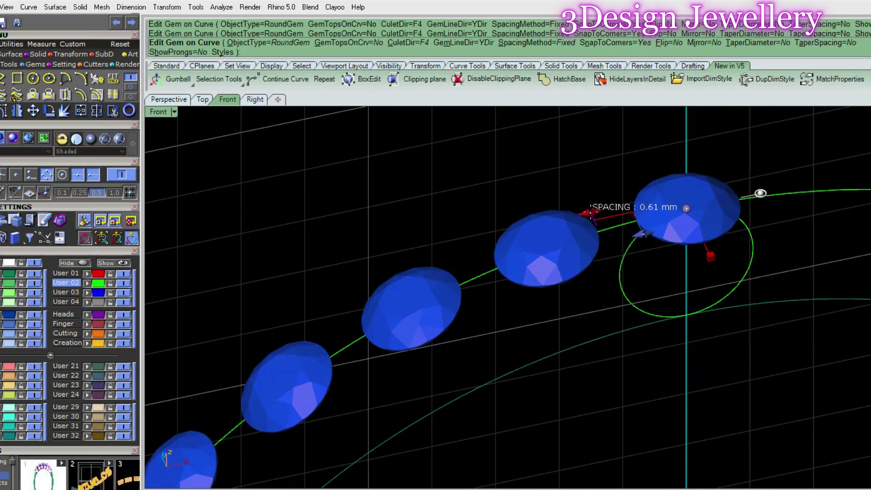
pyautogui.scroll(-5, 591, 214)
pyautogui.press('Return')
# Step: Select all nine gems and bring up their actions list
pyautogui.scroll(3, 573, 218)
pyautogui.click(581, 201)
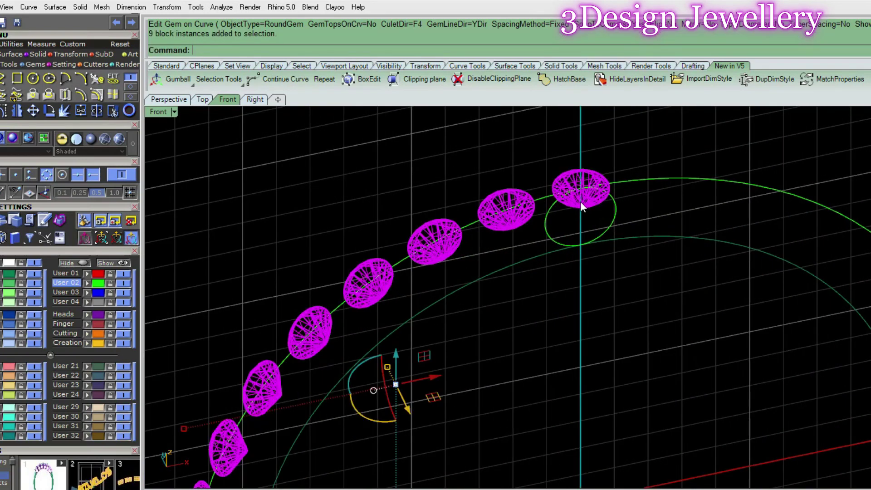
pyautogui.scroll(-3, 509, 200)
pyautogui.scroll(2, 500, 198)
pyautogui.middleClick(499, 198)
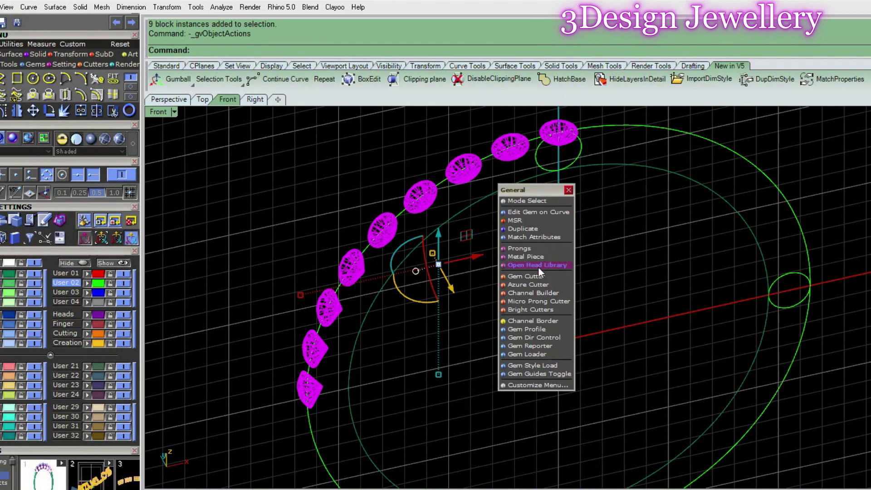
# Step: Apply the shared-prong layout with 1.10 mm large-prong height, inspect the preview and confirm
pyautogui.click(533, 248)
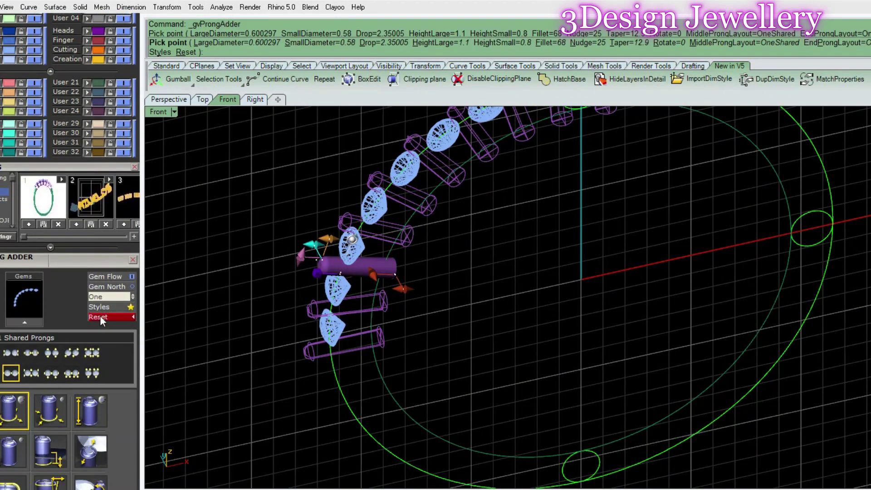
pyautogui.click(12, 374)
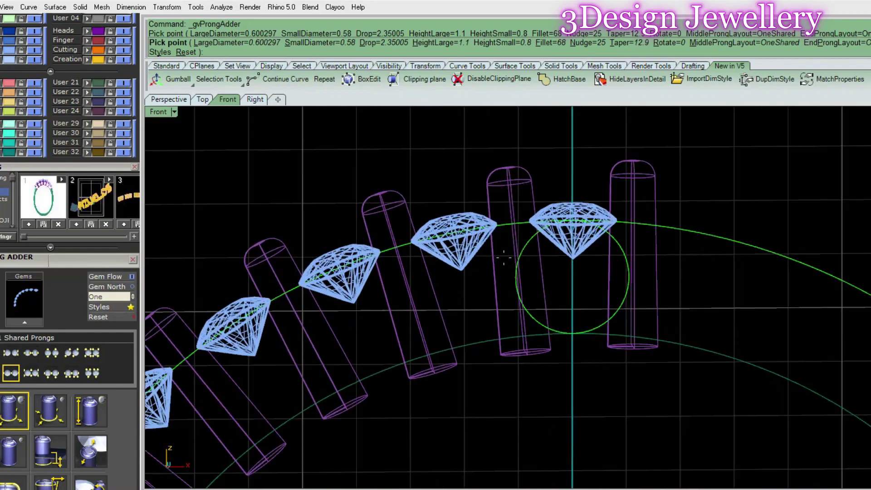
pyautogui.moveTo(504, 257)
pyautogui.mouseDown(button='right')
pyautogui.moveTo(589, 334)
pyautogui.moveTo(497, 310)
pyautogui.mouseUp(button='right')
pyautogui.scroll(3, 449, 400)
pyautogui.scroll(3, 449, 399)
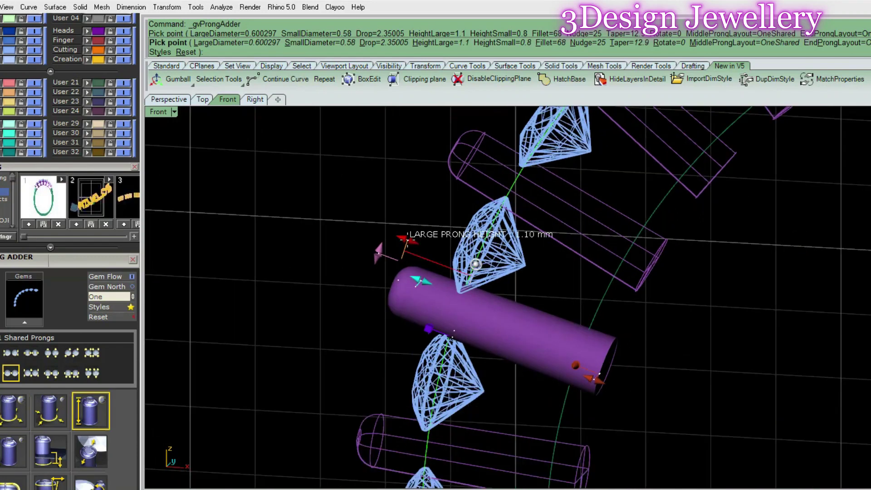
pyautogui.scroll(-4, 454, 295)
pyautogui.moveTo(454, 295); pyautogui.dragTo(432, 281, button='right')
pyautogui.scroll(-3, 499, 294)
pyautogui.scroll(5, 499, 295)
pyautogui.scroll(-4, 499, 295)
pyautogui.moveTo(503, 282); pyautogui.dragTo(512, 302, button='right')
pyautogui.scroll(-2, 512, 303)
pyautogui.scroll(-2, 452, 311)
pyautogui.scroll(2, 529, 241)
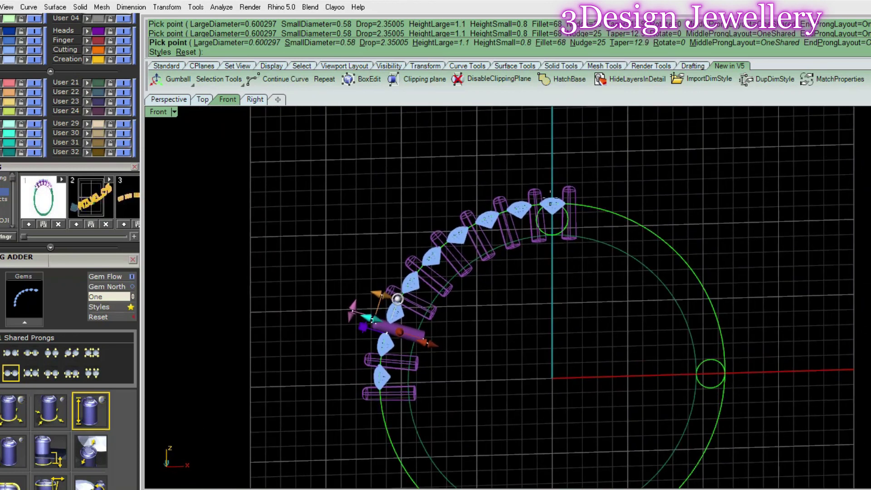
pyautogui.press('Return')
pyautogui.doubleClick(158, 113)
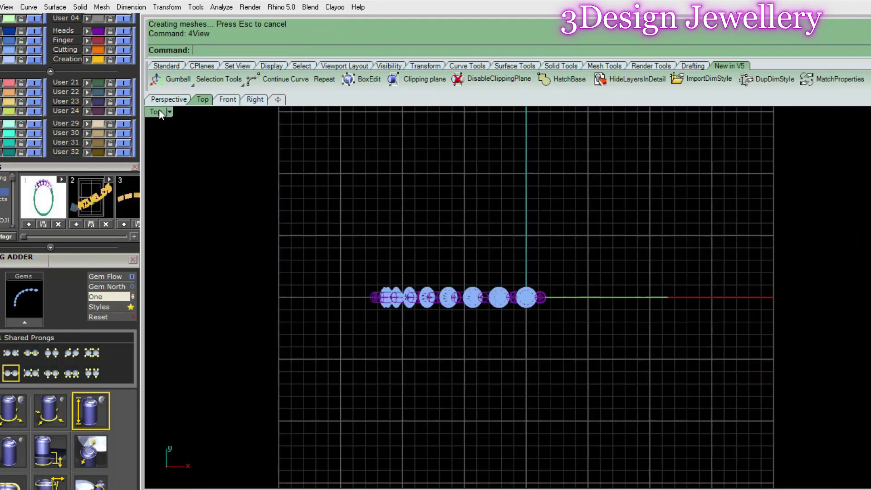
pyautogui.write('sv')
pyautogui.press('Return')
pyautogui.scroll(2, 391, 309)
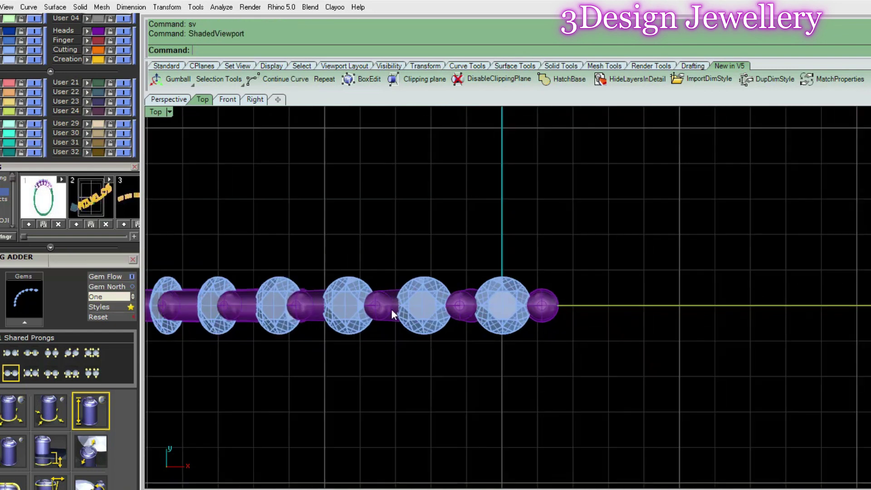
pyautogui.scroll(2, 445, 301)
pyautogui.write('ad')
pyautogui.scroll(2, 524, 323)
pyautogui.scroll(5, 544, 293)
pyautogui.press('Escape')
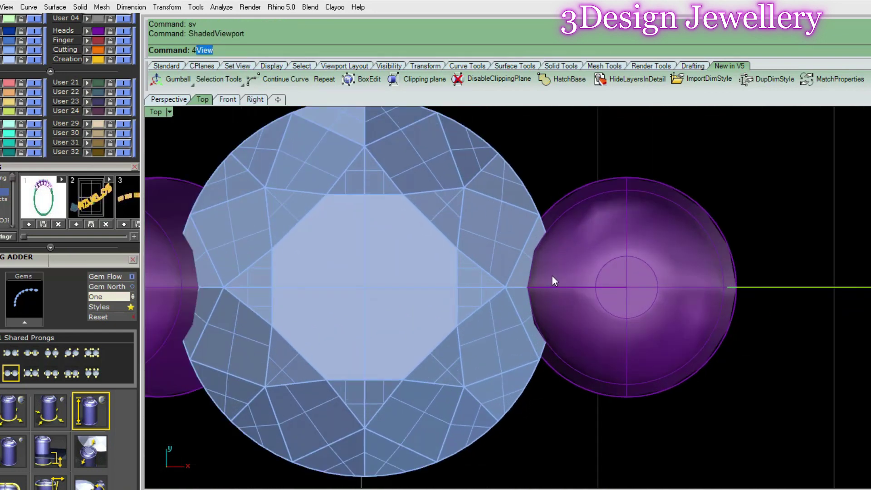
pyautogui.press('Escape')
pyautogui.write('ad')
pyautogui.press('Return')
pyautogui.scroll(2, 552, 277)
pyautogui.scroll(2, 544, 293)
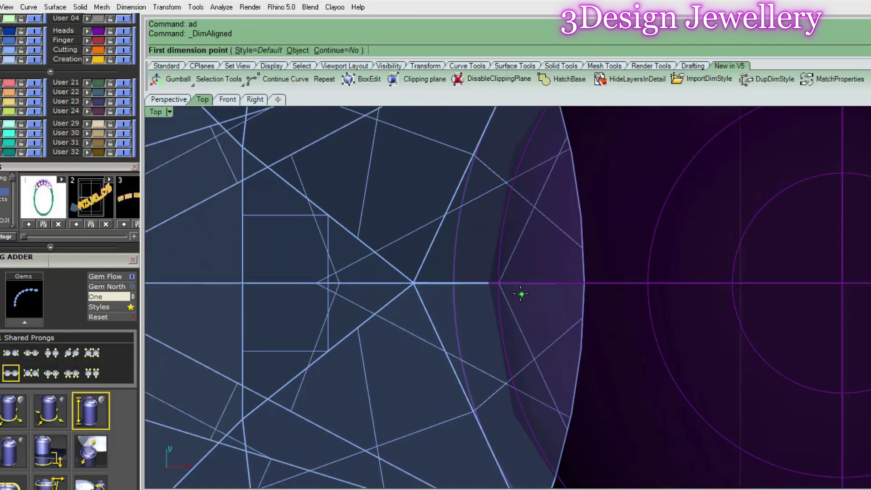
pyautogui.click(493, 286)
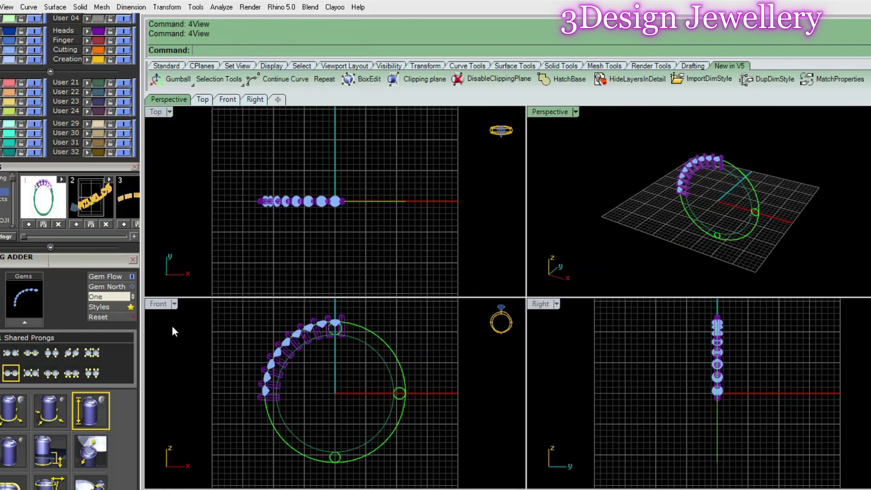
pyautogui.doubleClick(158, 303)
pyautogui.scroll(5, 562, 237)
pyautogui.scroll(2, 531, 246)
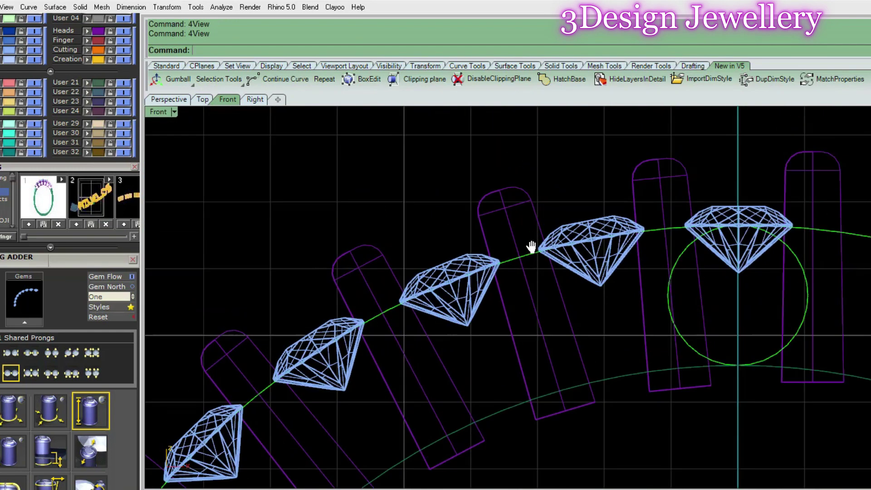
pyautogui.scroll(3, 482, 226)
pyautogui.write('ad')
pyautogui.press('Return')
pyautogui.click(488, 222)
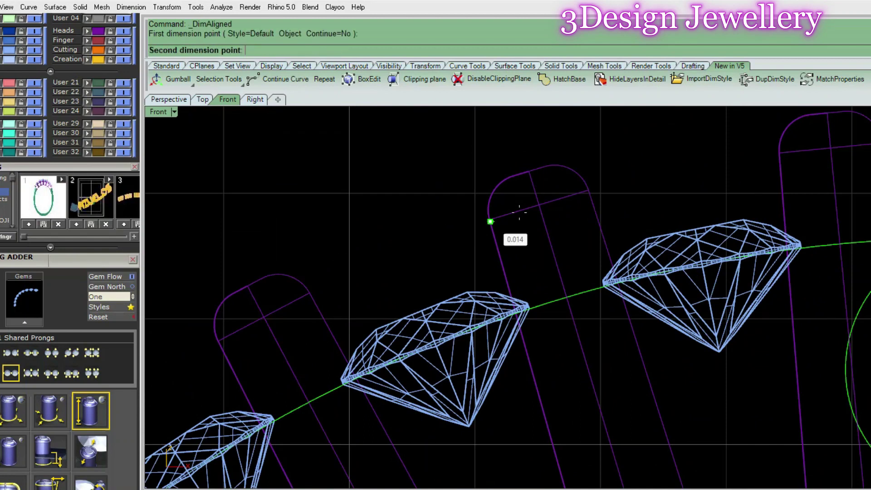
pyautogui.click(590, 189)
pyautogui.scroll(-5, 602, 232)
pyautogui.press('Escape')
pyautogui.keyDown('ctrl'); pyautogui.keyDown('shift'); pyautogui.moveTo(546, 226); pyautogui.dragTo(557, 243, button='right'); pyautogui.keyUp('shift'); pyautogui.keyUp('ctrl')
pyautogui.scroll(3, 557, 243)
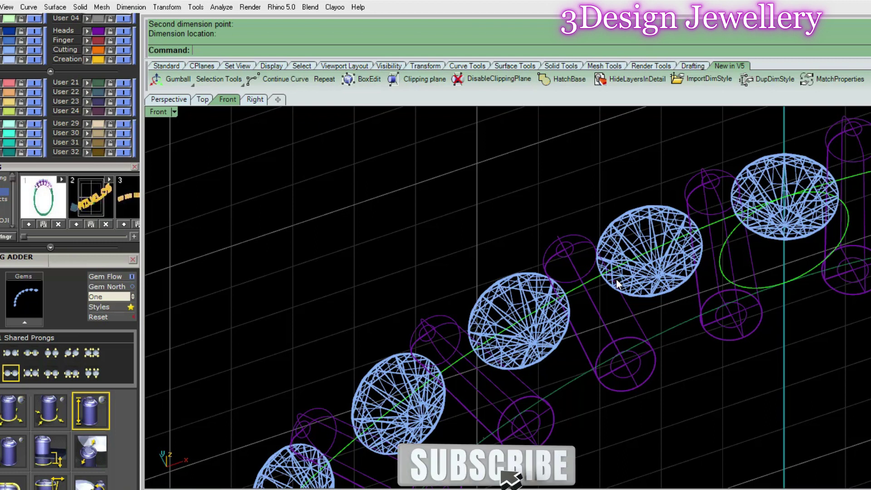
# Step: Run RemoveFromGroup (rg) and pick the top gem at the start of the arc
pyautogui.press('Home')
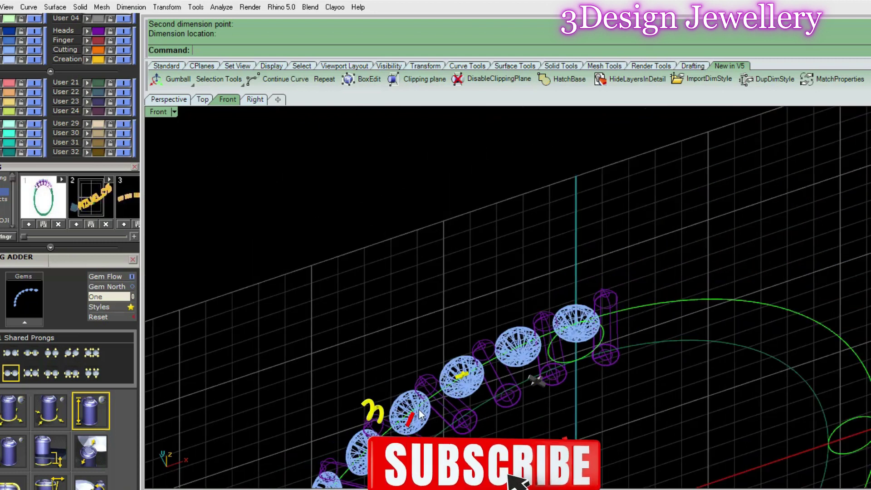
pyautogui.press('End')
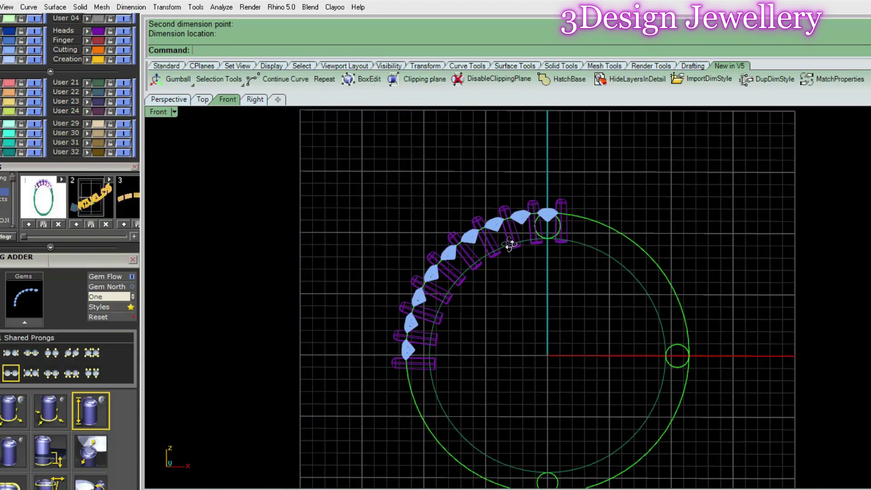
pyautogui.click(518, 229)
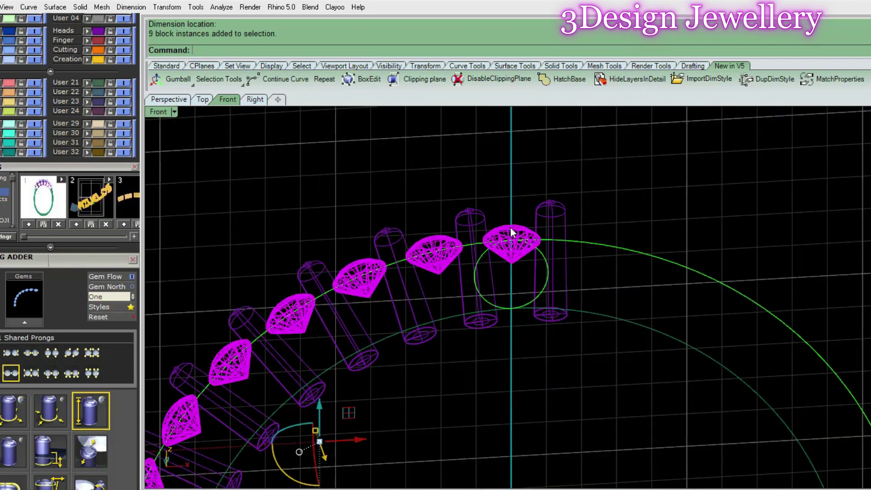
pyautogui.press('Escape')
pyautogui.write('rg')
pyautogui.press('Return')
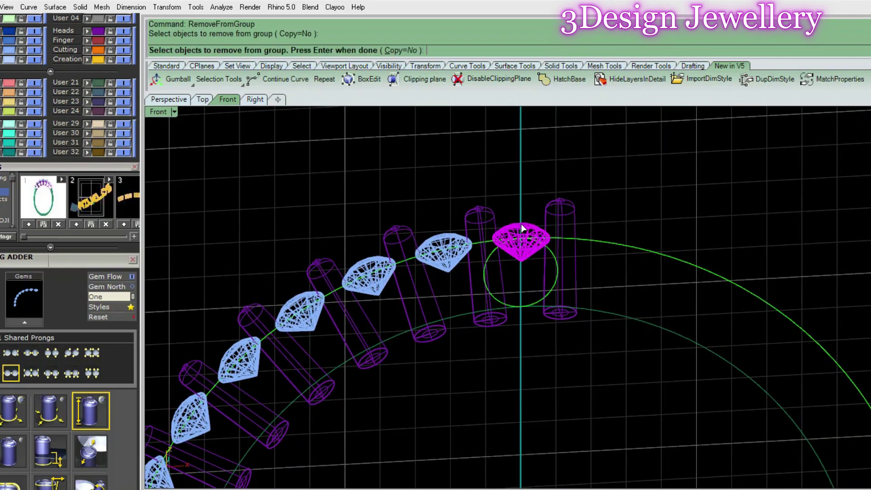
pyautogui.click(526, 233)
# Step: Create a Gallery Rail bezel on the top gem using the rail 3 profile
pyautogui.middleClick(593, 230)
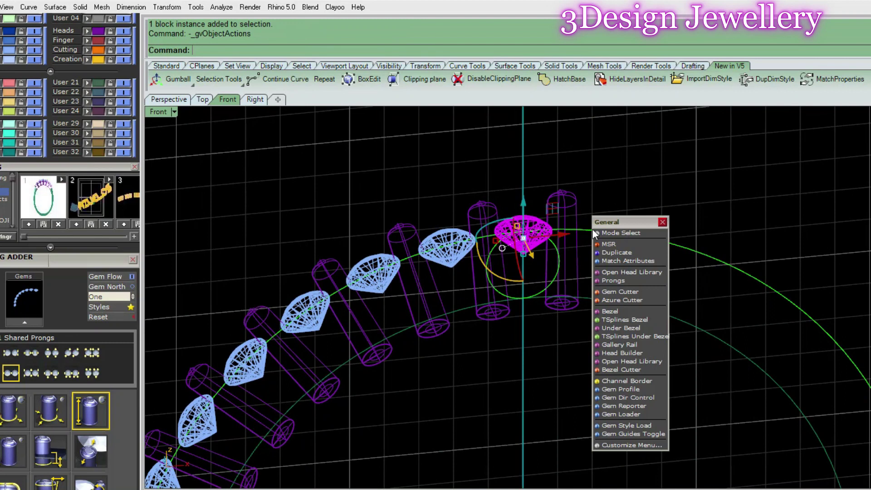
pyautogui.click(621, 313)
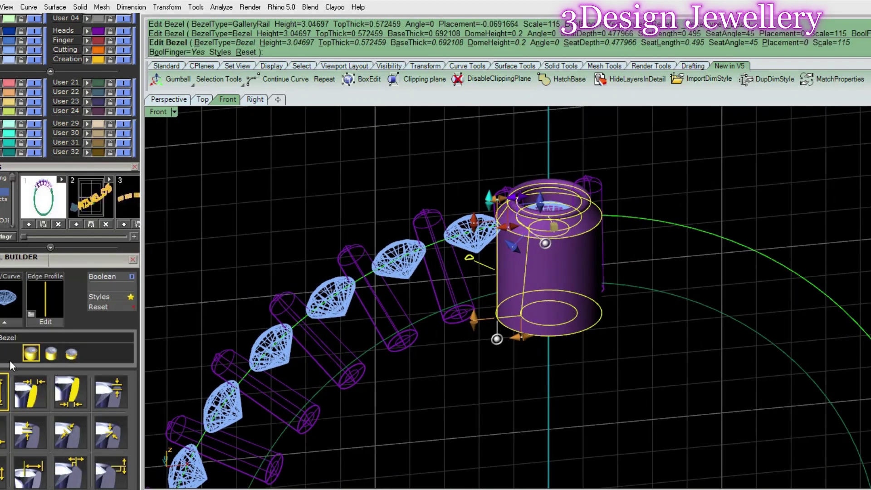
pyautogui.click(70, 355)
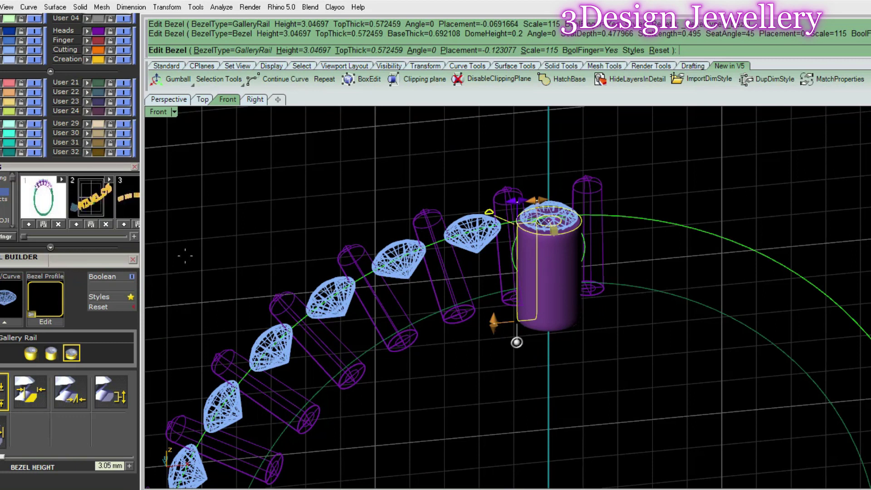
pyautogui.click(50, 296)
pyautogui.click(316, 117)
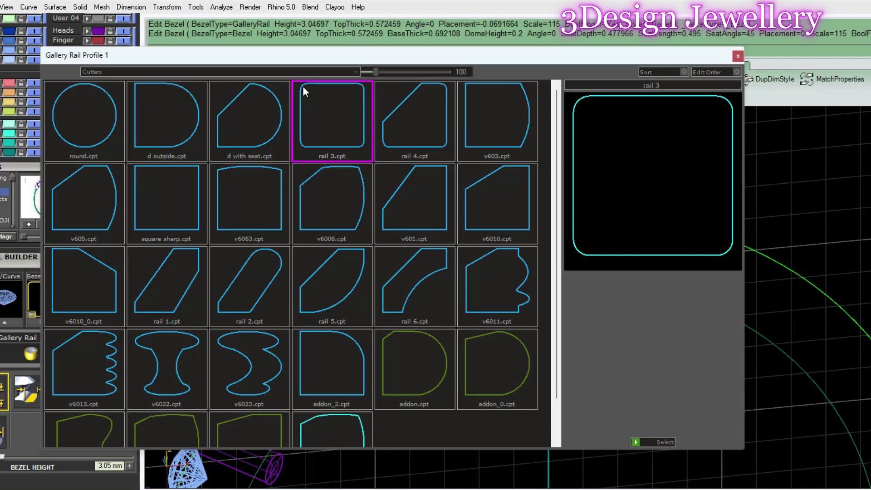
pyautogui.doubleClick(341, 120)
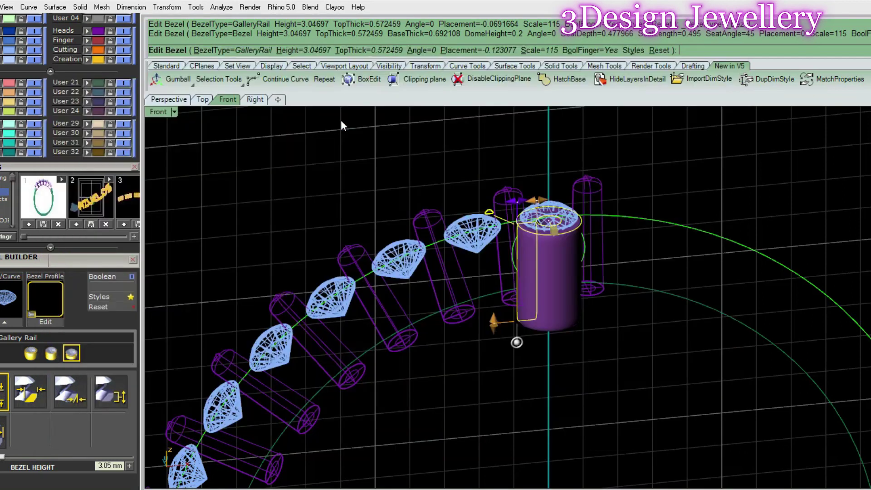
# Step: Set the bezel placement to -0.06 mm
pyautogui.scroll(1, 521, 218)
pyautogui.scroll(3, 520, 217)
pyautogui.scroll(2, 521, 218)
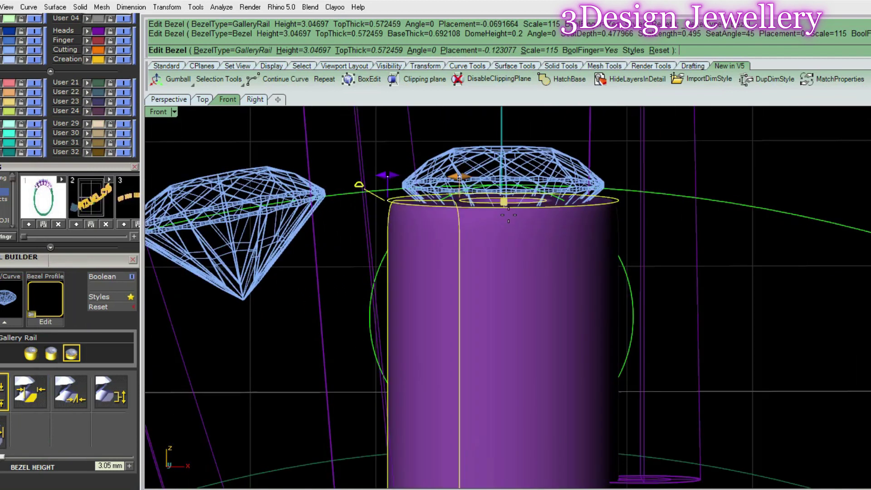
pyautogui.moveTo(501, 199); pyautogui.dragTo(500, 196)
pyautogui.scroll(-3, 454, 318)
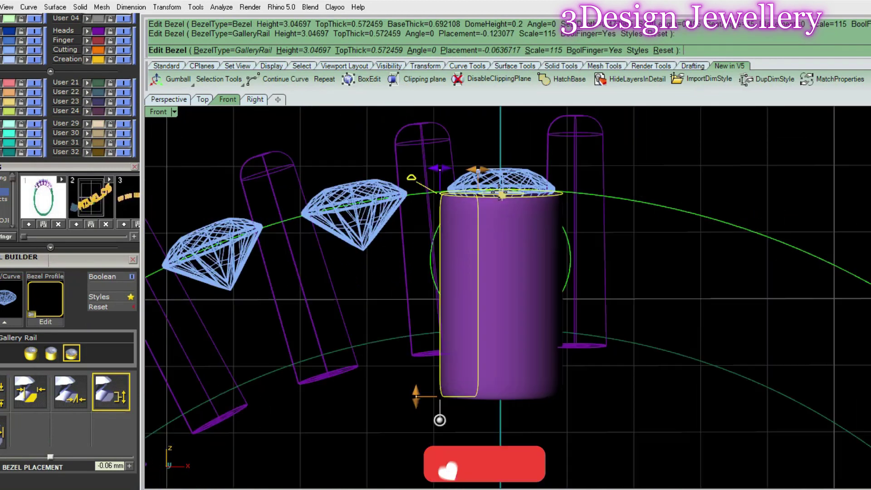
pyautogui.moveTo(439, 418)
pyautogui.mouseDown(button='right')
pyautogui.moveTo(443, 364)
pyautogui.moveTo(431, 320)
pyautogui.mouseUp(button='right')
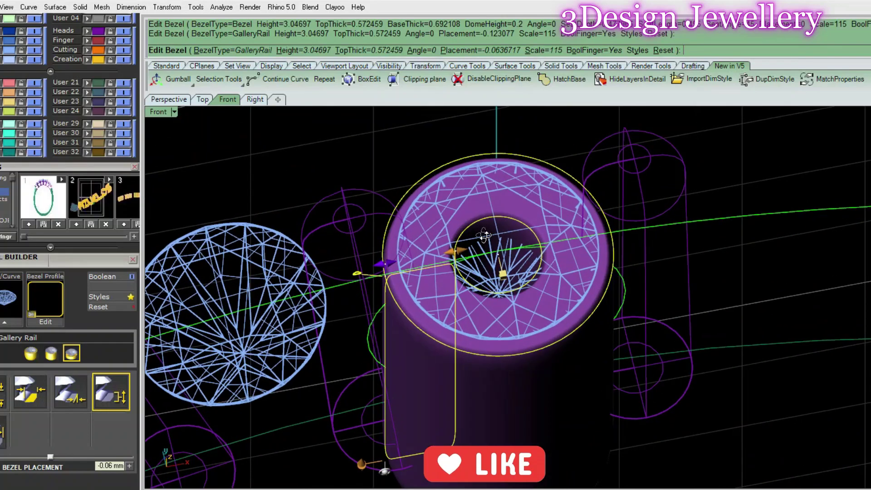
pyautogui.scroll(3, 431, 320)
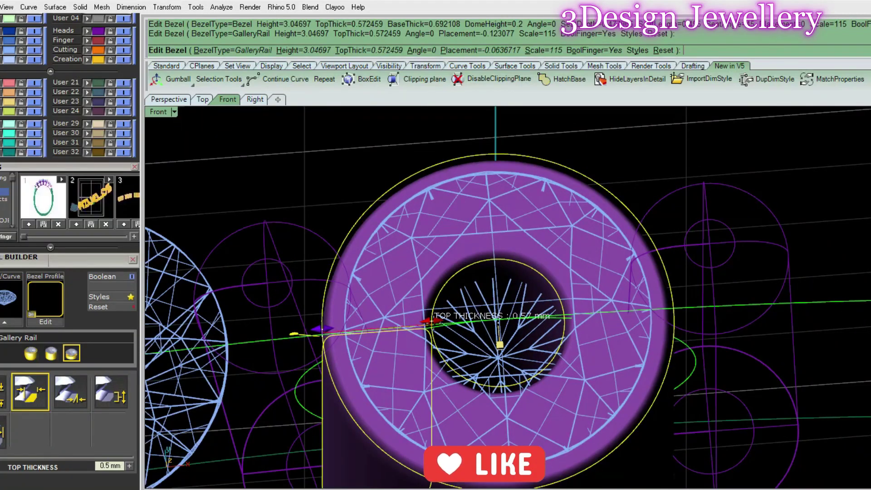
# Step: Set the bezel top thickness to 0.6 mm and finish the bezel
pyautogui.moveTo(431, 320); pyautogui.dragTo(432, 318)
pyautogui.scroll(-3, 454, 311)
pyautogui.scroll(-3, 454, 311)
pyautogui.moveTo(454, 311)
pyautogui.mouseDown(button='right')
pyautogui.moveTo(420, 206)
pyautogui.moveTo(484, 221)
pyautogui.mouseUp(button='right')
pyautogui.scroll(3, 445, 272)
pyautogui.scroll(-3, 420, 207)
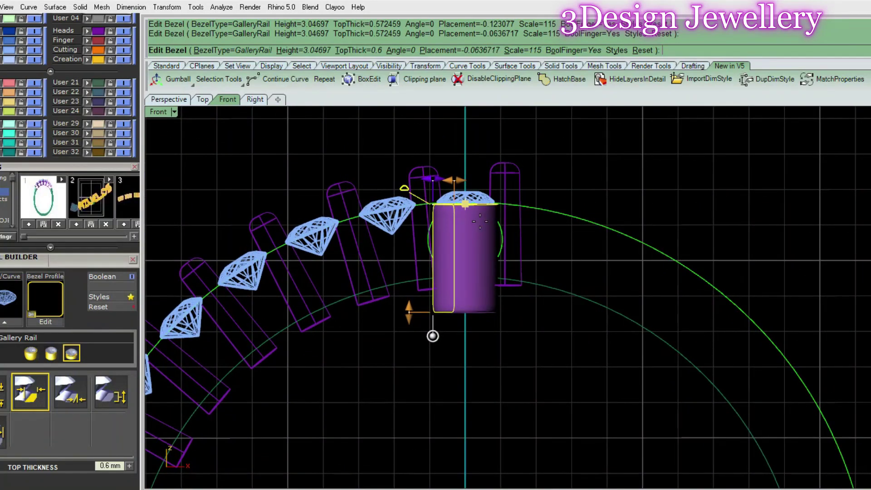
pyautogui.press('Return')
pyautogui.scroll(-3, 480, 222)
pyautogui.moveTo(509, 210); pyautogui.dragTo(467, 189, button='right')
# Step: Select the eight remaining gems in the curved row
pyautogui.scroll(3, 466, 188)
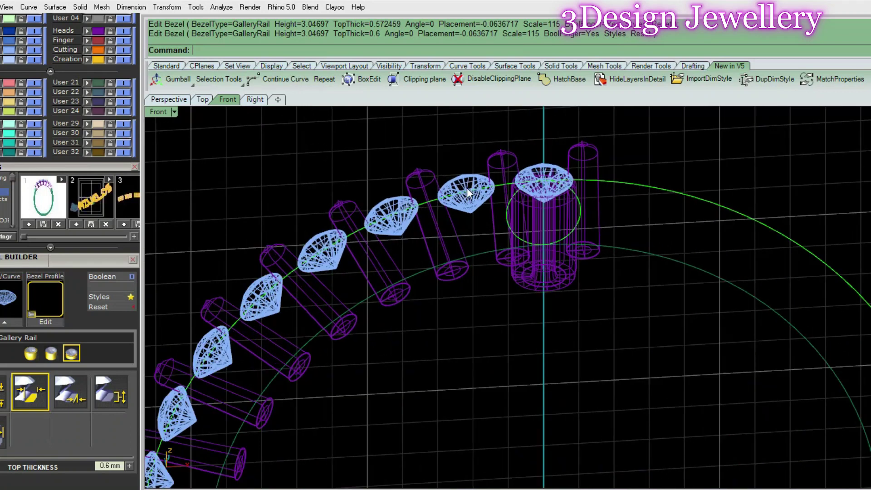
pyautogui.click(467, 189)
pyautogui.scroll(-3, 552, 217)
pyautogui.moveTo(552, 217); pyautogui.dragTo(549, 197, button='right')
pyautogui.scroll(3, 549, 197)
pyautogui.scroll(-3, 548, 176)
pyautogui.scroll(3, 476, 186)
pyautogui.moveTo(475, 187)
pyautogui.mouseDown(button='right')
pyautogui.moveTo(510, 240)
pyautogui.moveTo(516, 232)
pyautogui.mouseUp(button='right')
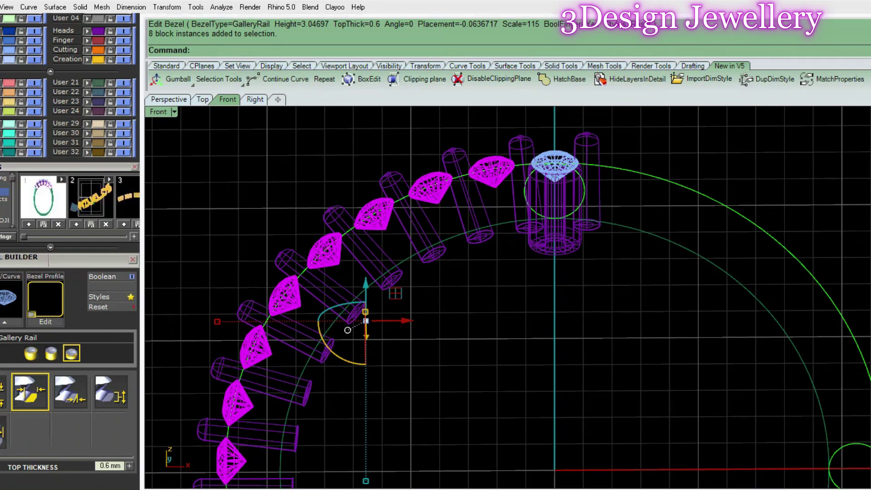
pyautogui.moveTo(526, 263); pyautogui.dragTo(541, 268, button='right')
# Step: Match the selected gems to the top gem and create their bezels and prongs
pyautogui.middleClick(541, 268)
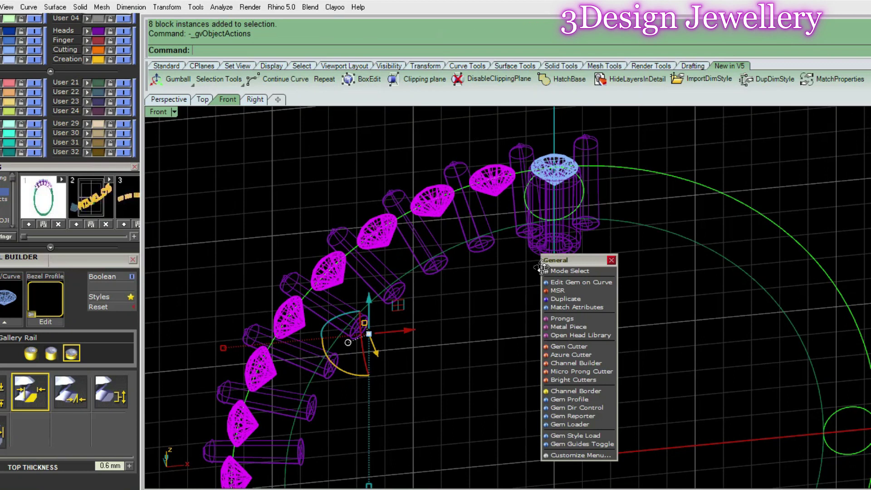
pyautogui.click(583, 307)
pyautogui.moveTo(530, 245)
pyautogui.mouseDown(button='right')
pyautogui.moveTo(532, 221)
pyautogui.moveTo(521, 210)
pyautogui.mouseUp(button='right')
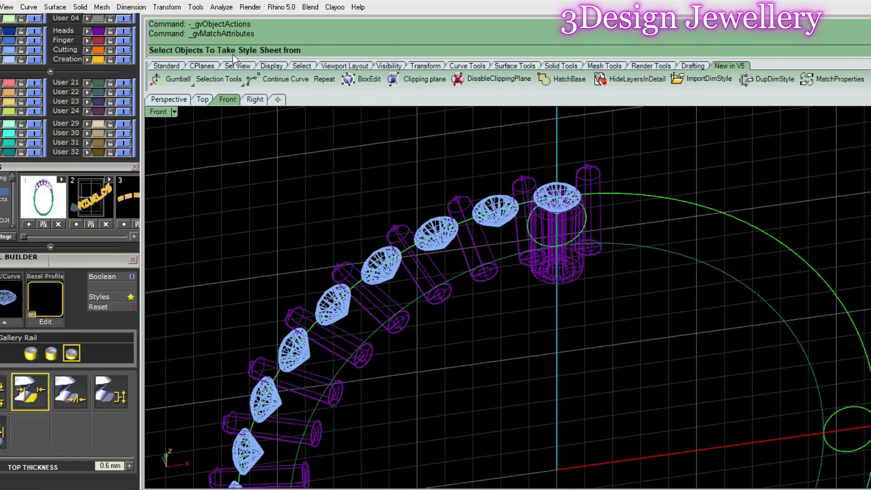
pyautogui.moveTo(454, 177); pyautogui.dragTo(475, 192, button='right')
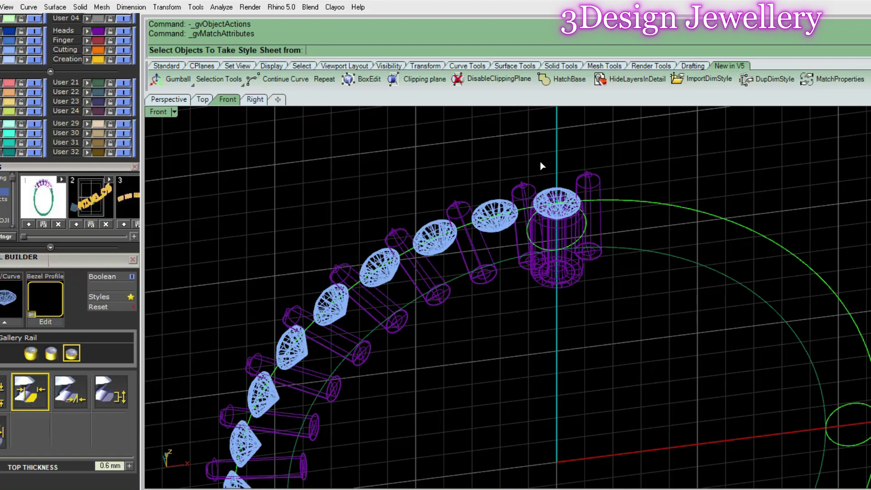
pyautogui.click(568, 196)
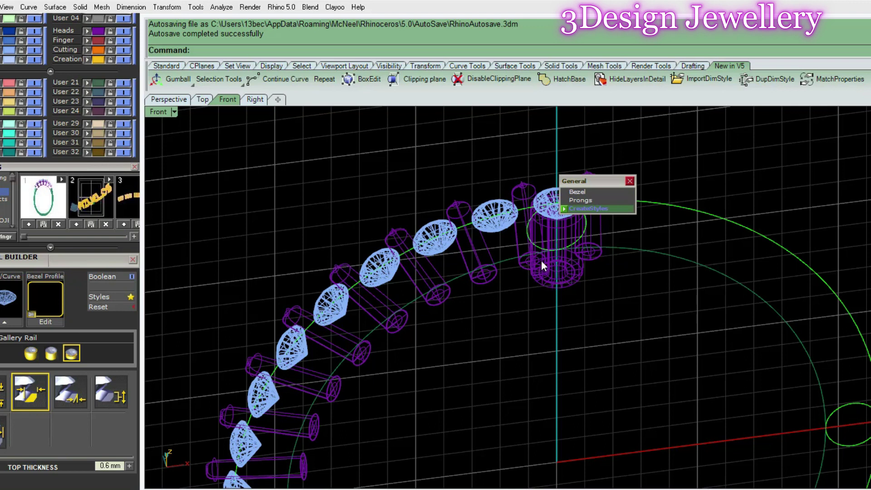
pyautogui.click(565, 209)
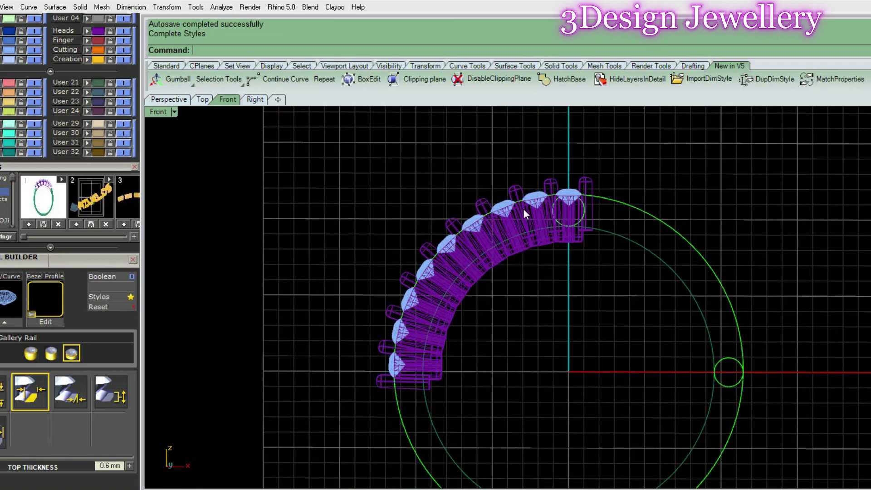
pyautogui.scroll(2, 524, 212)
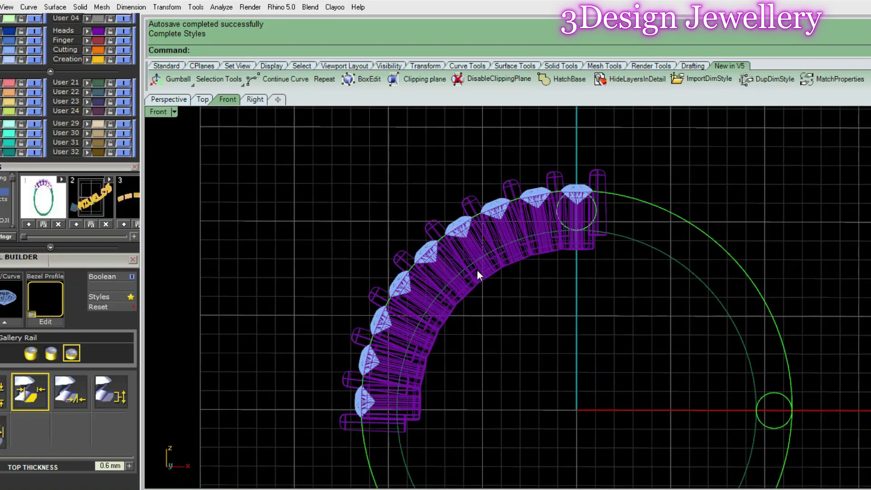
# Step: Extrude the ring's inner circle into a solid band
pyautogui.moveTo(477, 271); pyautogui.dragTo(586, 216, button='right')
pyautogui.click(600, 212)
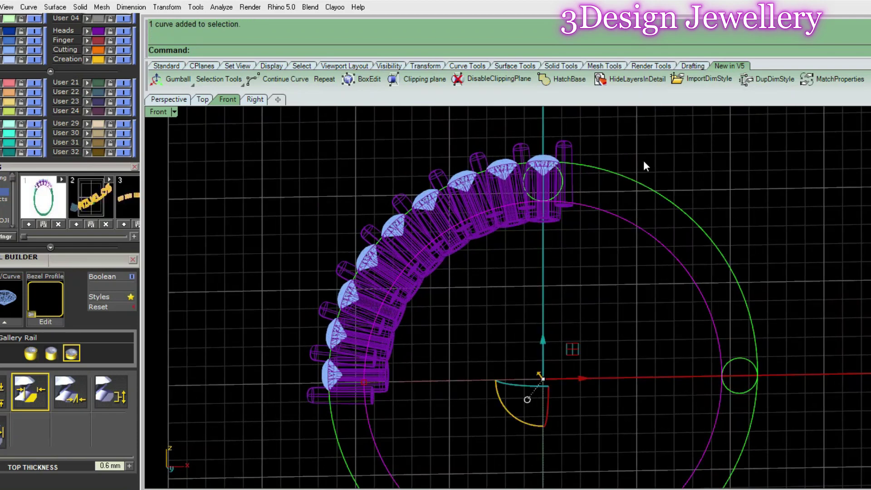
pyautogui.moveTo(647, 166)
pyautogui.mouseDown(button='right')
pyautogui.moveTo(522, 249)
pyautogui.moveTo(475, 258)
pyautogui.mouseUp(button='right')
pyautogui.press('Return')
pyautogui.write('s')
pyautogui.press('Return')
pyautogui.scroll(5, 479, 222)
# Step: Subtract the band from all bezels and prongs, then delete the green band solid
pyautogui.click(526, 181)
pyautogui.scroll(2, 561, 230)
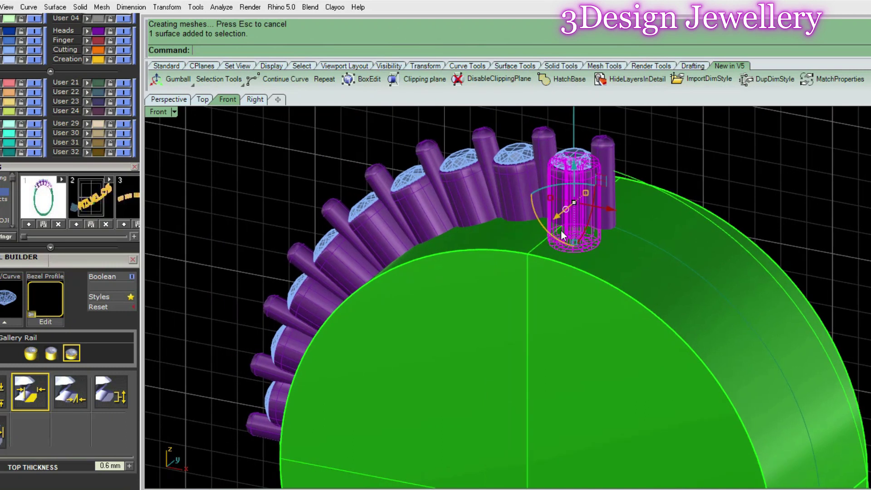
pyautogui.moveTo(379, 257); pyautogui.dragTo(415, 228, button='right')
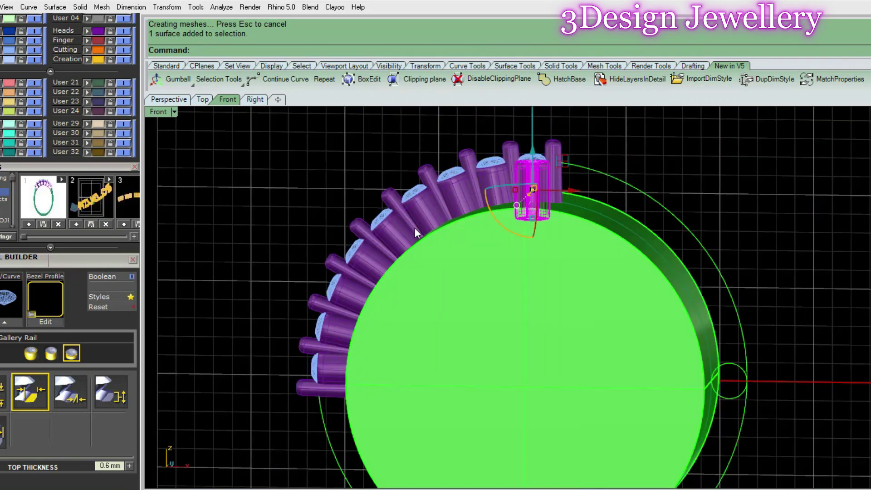
pyautogui.click(96, 30)
pyautogui.moveTo(557, 212); pyautogui.dragTo(481, 226, button='right')
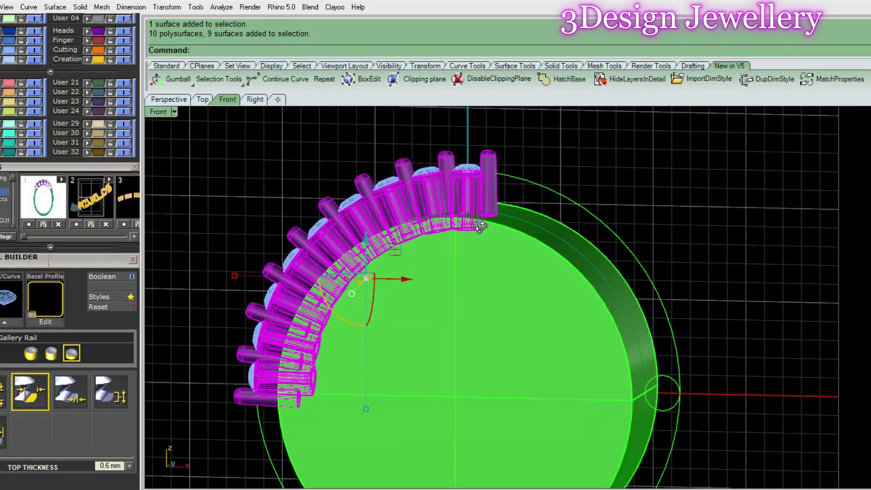
pyautogui.write('bd')
pyautogui.click(476, 289)
pyautogui.press('Return')
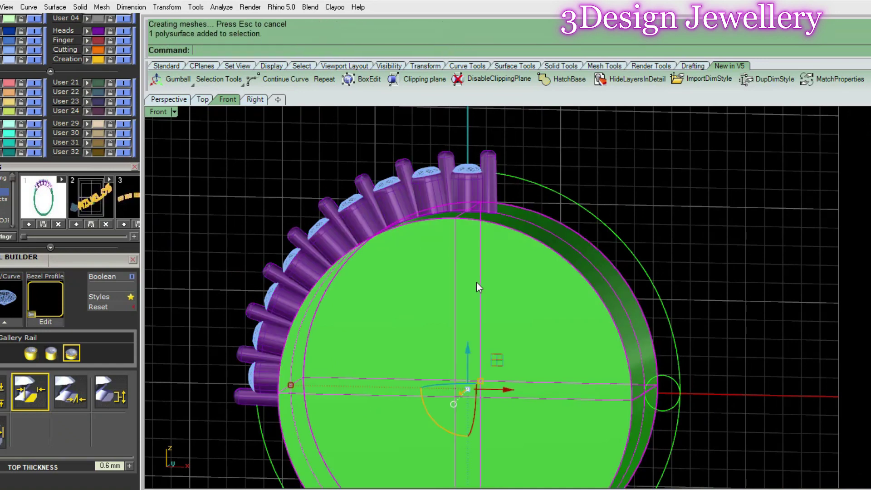
pyautogui.press('Delete')
pyautogui.moveTo(476, 264)
pyautogui.mouseDown(button='right')
pyautogui.moveTo(423, 225)
pyautogui.moveTo(401, 301)
pyautogui.moveTo(279, 352)
pyautogui.moveTo(420, 288)
pyautogui.moveTo(584, 231)
pyautogui.moveTo(536, 230)
pyautogui.moveTo(544, 200)
pyautogui.mouseUp(button='right')
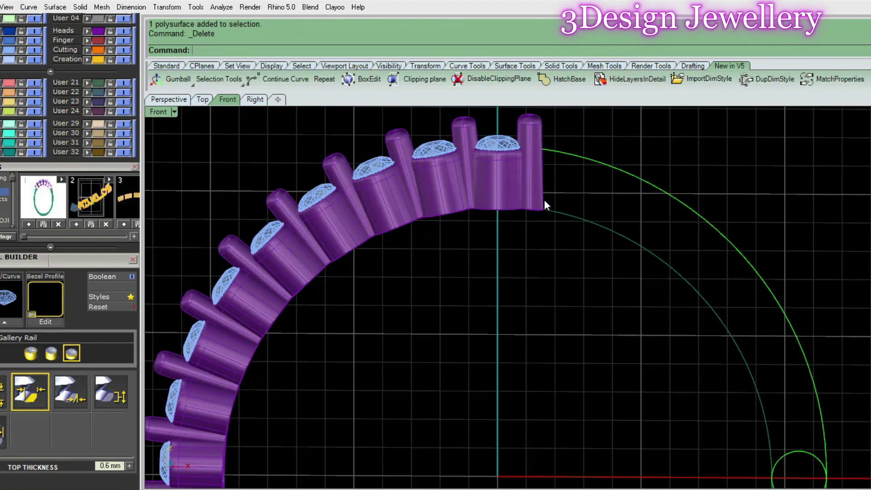
pyautogui.scroll(-2, 547, 200)
pyautogui.scroll(2, 526, 175)
# Step: Delete the extra prong beyond the last bezel at the row's top end
pyautogui.click(534, 136)
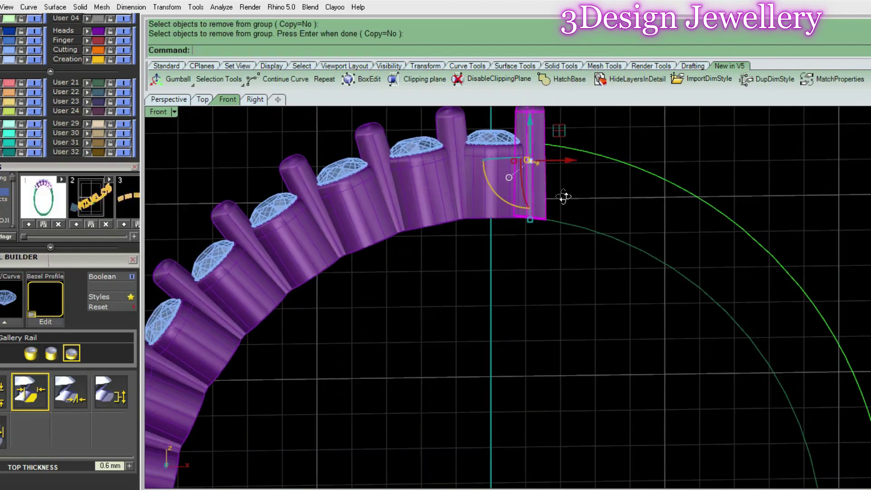
pyautogui.scroll(-1, 564, 197)
pyautogui.press('Delete')
pyautogui.scroll(-1, 529, 190)
# Step: Select all gems matching the top gem
pyautogui.click(495, 141)
pyautogui.scroll(2, 513, 171)
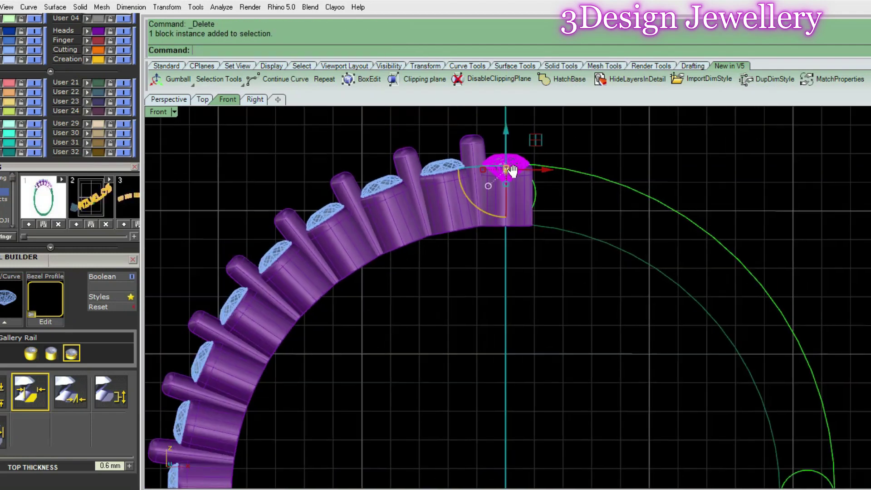
pyautogui.moveTo(513, 171); pyautogui.dragTo(528, 230, button='right')
pyautogui.middleClick(527, 227)
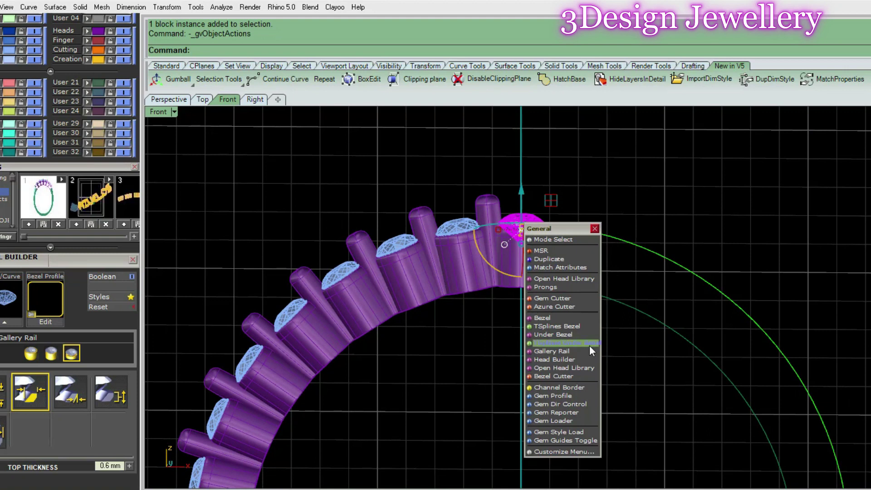
pyautogui.click(593, 229)
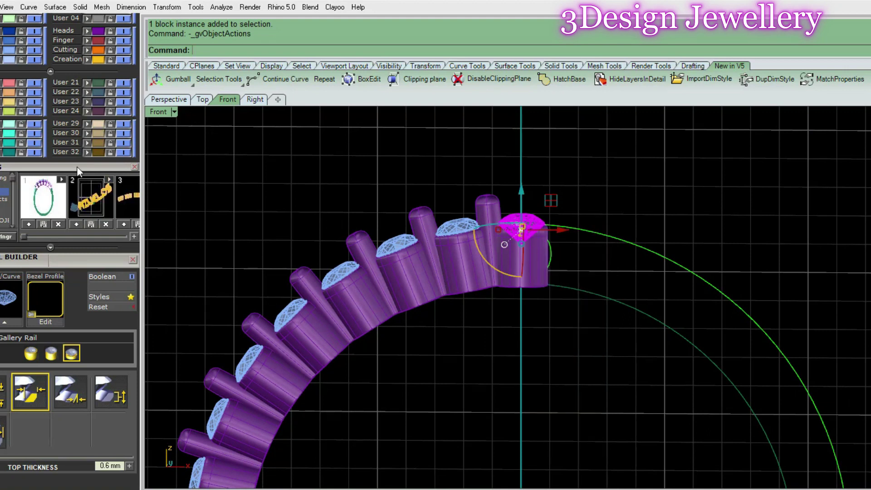
pyautogui.scroll(3, 77, 166)
pyautogui.scroll(2, 77, 166)
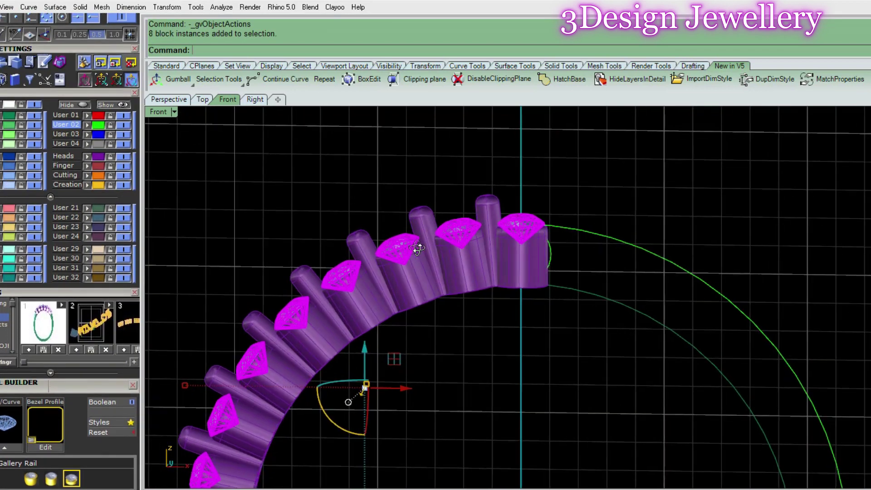
# Step: Start gem cutters for the selected gems with the Divot Straight style
pyautogui.rightClick(417, 248)
pyautogui.click(453, 332)
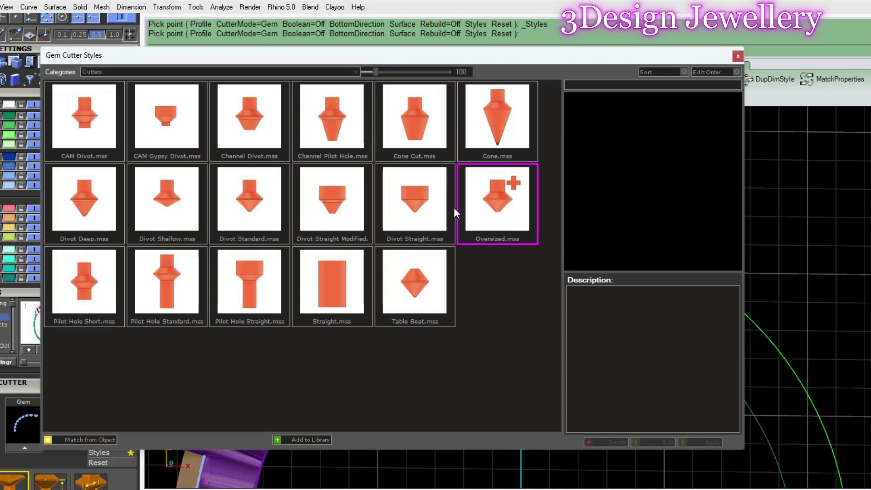
pyautogui.doubleClick(418, 207)
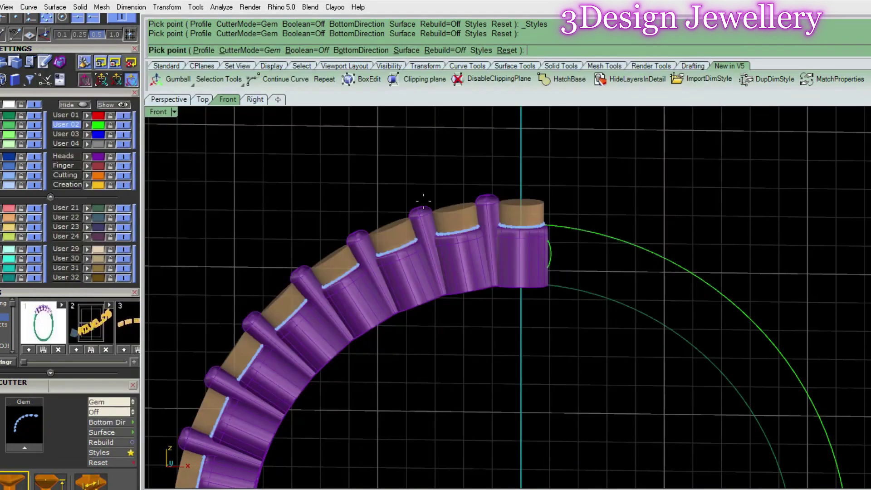
pyautogui.scroll(1, 536, 219)
pyautogui.scroll(-4, 506, 214)
pyautogui.scroll(3, 352, 273)
pyautogui.scroll(3, 356, 247)
pyautogui.scroll(2, 431, 231)
pyautogui.scroll(1, 529, 214)
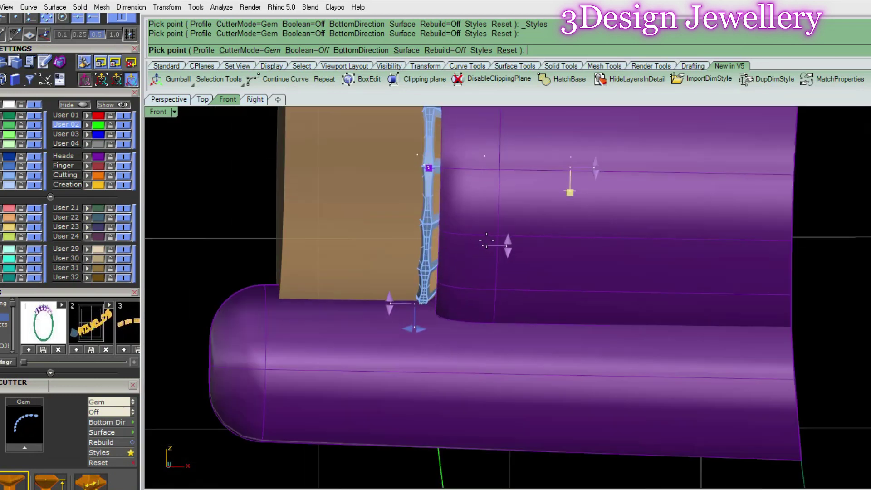
pyautogui.scroll(1, 568, 190)
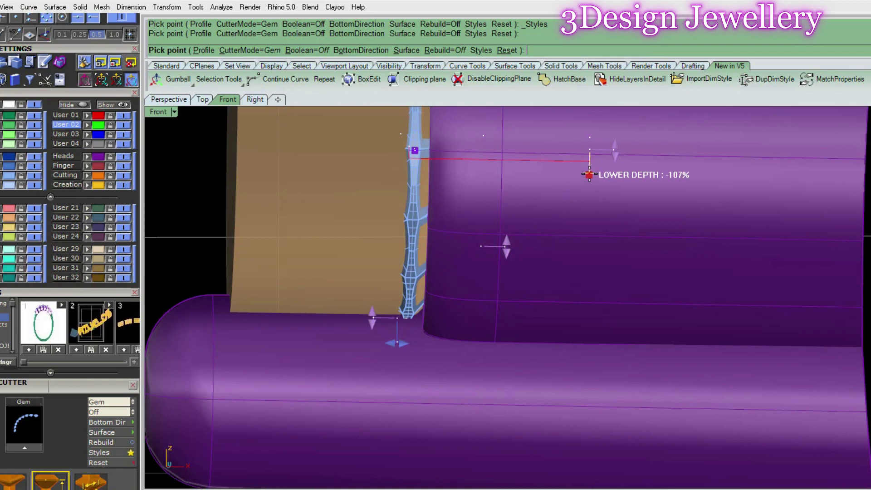
pyautogui.scroll(-3, 522, 227)
# Step: Deepen the cutter's lower cone, adjust its Z offset, and generate cutters along the row
pyautogui.moveTo(522, 227); pyautogui.dragTo(521, 226, button='right')
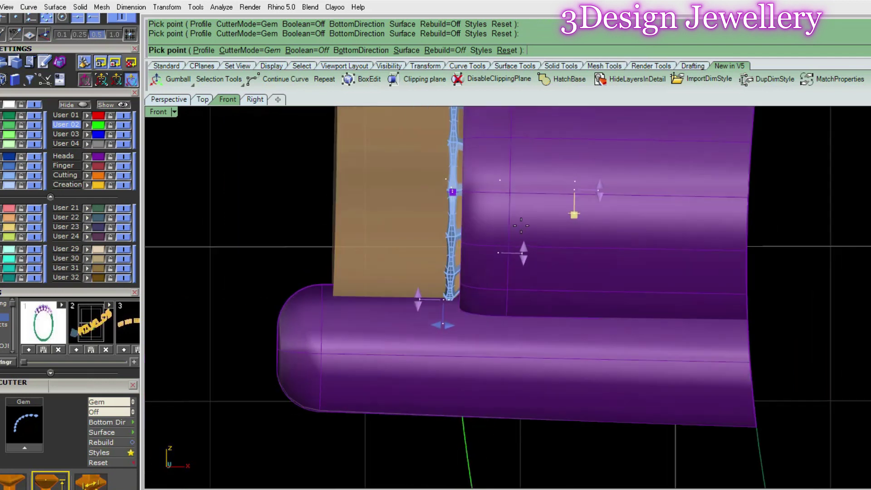
pyautogui.write('GGV')
pyautogui.press('Return')
pyautogui.scroll(1, 517, 218)
pyautogui.moveTo(619, 216); pyautogui.dragTo(608, 262, button='right')
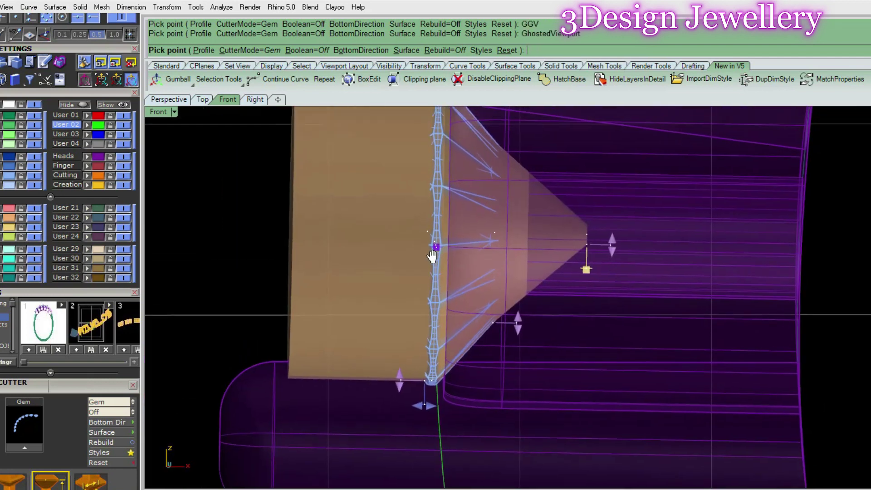
pyautogui.moveTo(585, 285)
pyautogui.mouseDown()
pyautogui.moveTo(596, 285)
pyautogui.moveTo(525, 284)
pyautogui.moveTo(570, 285)
pyautogui.moveTo(581, 272)
pyautogui.mouseUp()
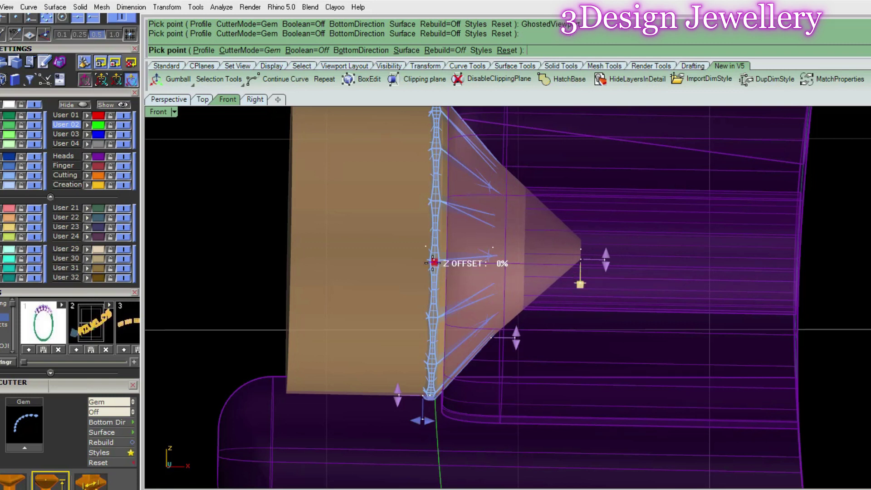
pyautogui.moveTo(434, 263); pyautogui.dragTo(436, 261)
pyautogui.scroll(-5, 550, 291)
pyautogui.scroll(-3, 508, 344)
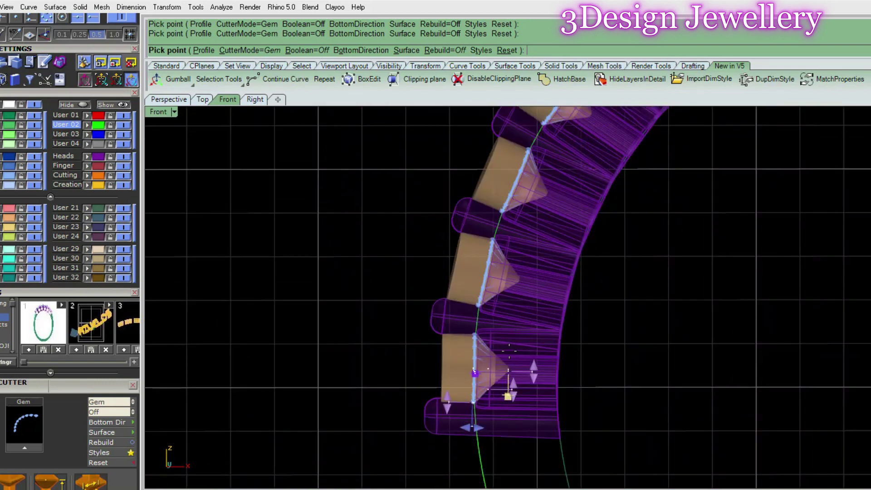
pyautogui.press('Return')
# Step: Switch to shaded view and group the six gem cutters along the ring
pyautogui.scroll(-3, 510, 337)
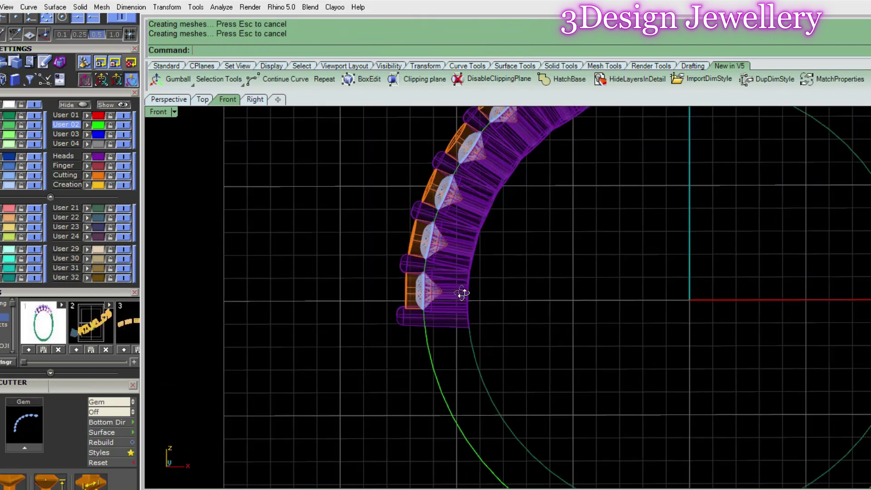
pyautogui.scroll(3, 490, 311)
pyautogui.write('sv')
pyautogui.press('Return')
pyautogui.click(469, 301)
pyautogui.scroll(1, 474, 328)
pyautogui.keyDown('shift'); pyautogui.click(462, 252); pyautogui.keyUp('shift')
pyautogui.keyDown('shift'); pyautogui.click(499, 191); pyautogui.keyUp('shift')
pyautogui.scroll(-3, 499, 218)
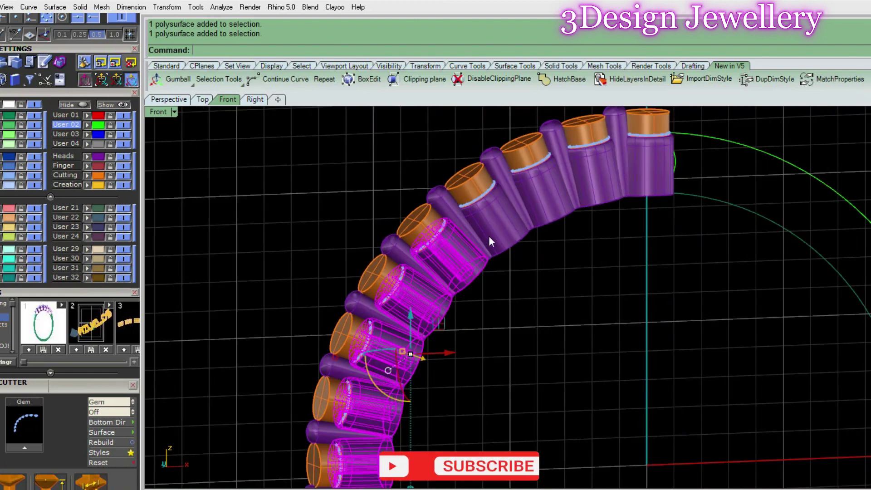
pyautogui.scroll(3, 489, 236)
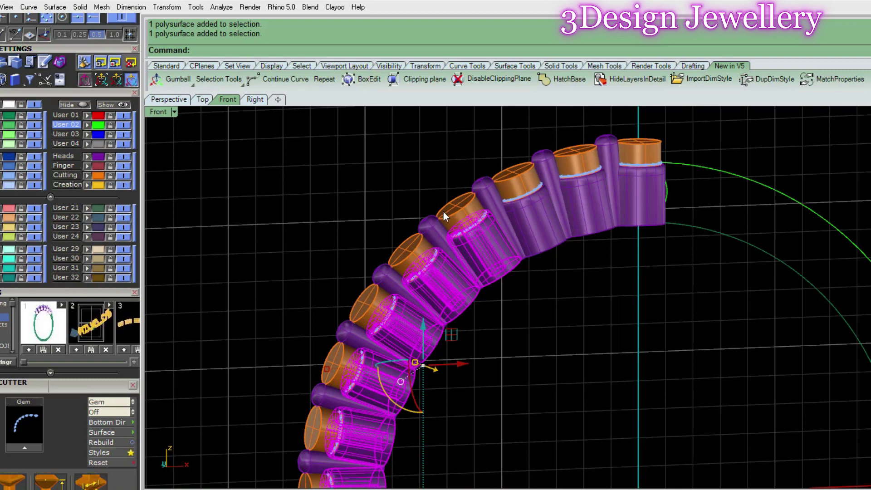
pyautogui.keyDown('shift'); pyautogui.click(543, 229); pyautogui.keyUp('shift')
pyautogui.keyDown('shift'); pyautogui.click(595, 207); pyautogui.keyUp('shift')
pyautogui.keyDown('shift'); pyautogui.click(654, 204); pyautogui.keyUp('shift')
pyautogui.press('g')
pyautogui.press('Return')
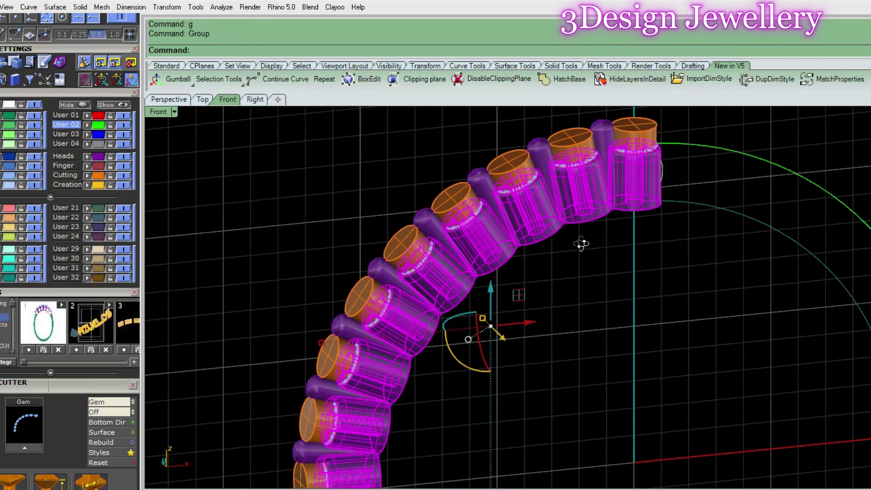
# Step: Boolean-subtract the grouped cutters from the bezel heads to cut gem seats
pyautogui.write('Bd')
pyautogui.press('Return')
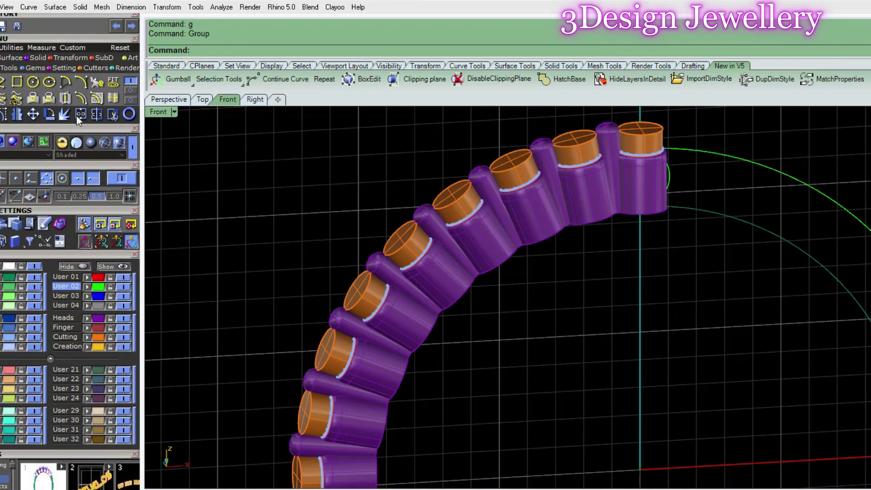
pyautogui.click(39, 58)
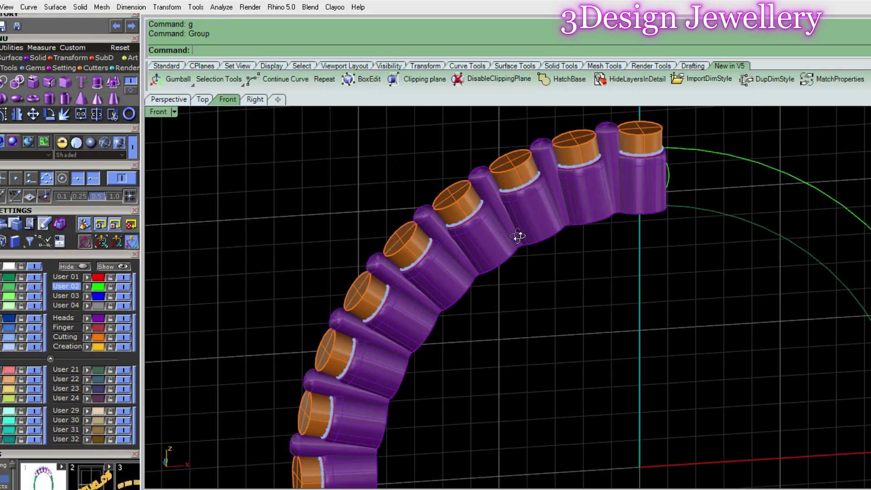
pyautogui.click(502, 250)
pyautogui.press('Return')
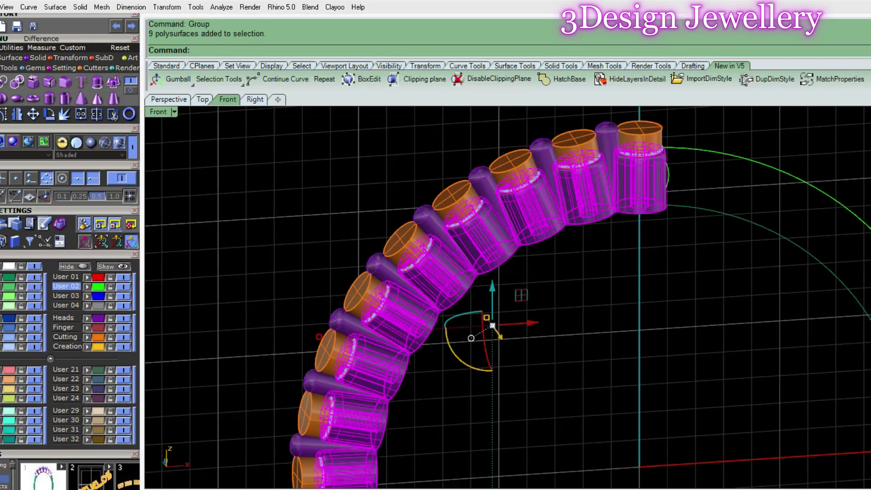
pyautogui.click(442, 189)
pyautogui.press('Return')
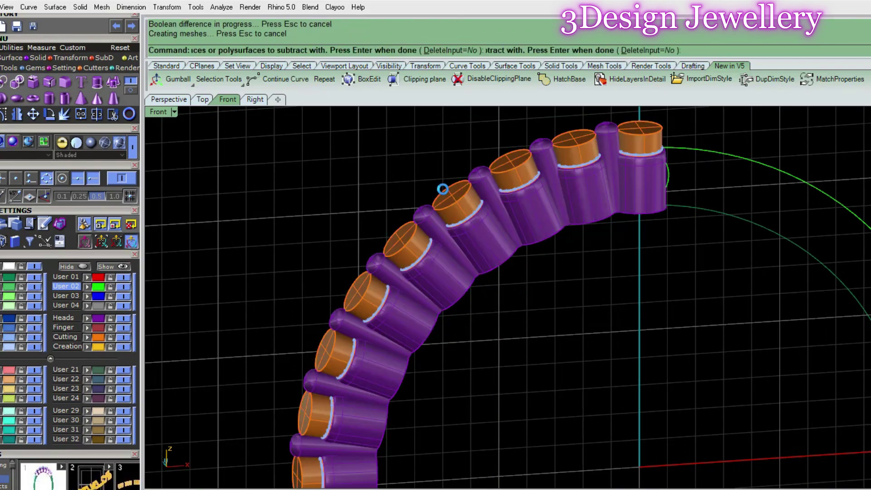
# Step: Hide the cutter group
pyautogui.click(450, 188)
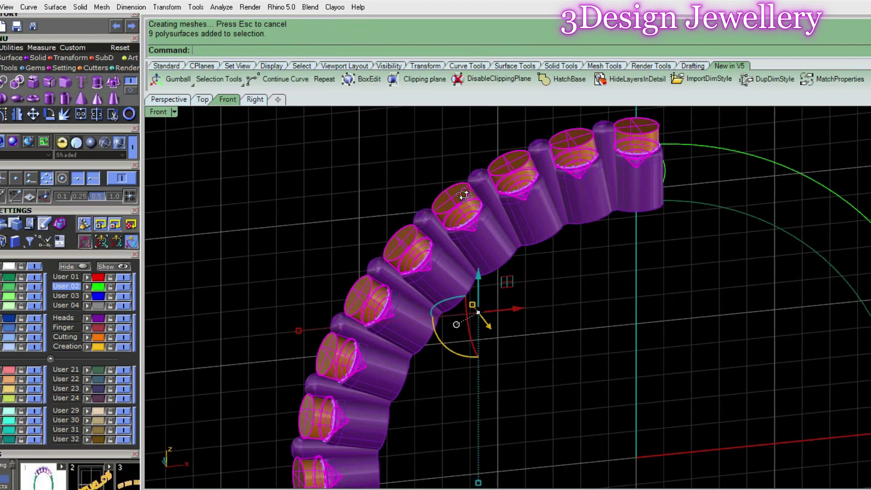
pyautogui.write('h')
pyautogui.press('Return')
# Step: Temporarily hide the gems to inspect the empty bezel seats, then restore them
pyautogui.scroll(5, 459, 205)
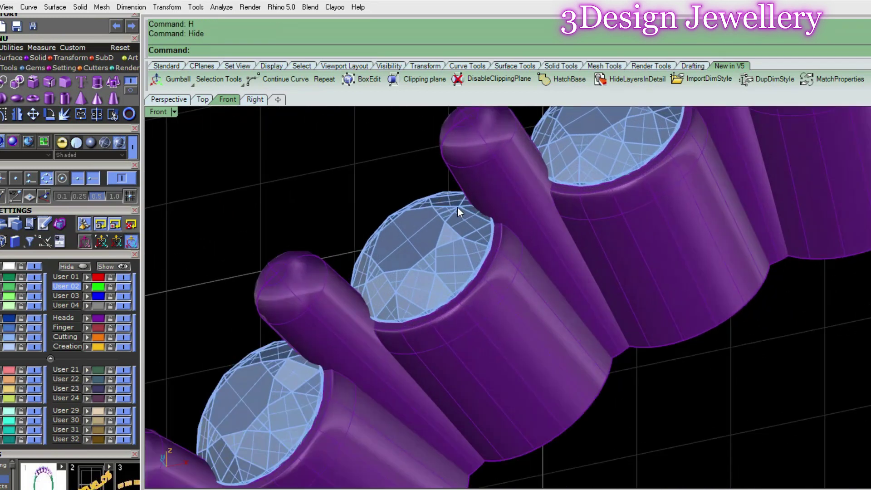
pyautogui.scroll(3, 508, 277)
pyautogui.click(508, 278)
pyautogui.moveTo(514, 253); pyautogui.dragTo(521, 259, button='right')
pyautogui.write('h')
pyautogui.press('Return')
pyautogui.moveTo(552, 284)
pyautogui.mouseDown(button='right')
pyautogui.moveTo(621, 316)
pyautogui.moveTo(455, 292)
pyautogui.mouseUp(button='right')
pyautogui.scroll(-3, 562, 335)
pyautogui.moveTo(562, 334)
pyautogui.mouseDown(button='right')
pyautogui.moveTo(472, 253)
pyautogui.moveTo(670, 219)
pyautogui.mouseUp(button='right')
pyautogui.hotkey('ctrl', 'z')
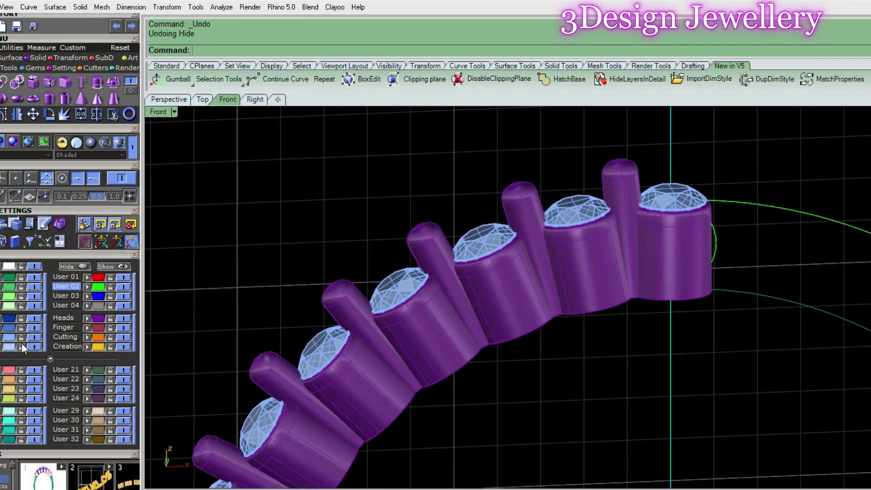
# Step: Hide the Cutting layer and switch to a maximized Front view in 4View
pyautogui.click(33, 337)
pyautogui.moveTo(590, 345); pyautogui.dragTo(642, 358, button='right')
pyautogui.scroll(-2, 584, 221)
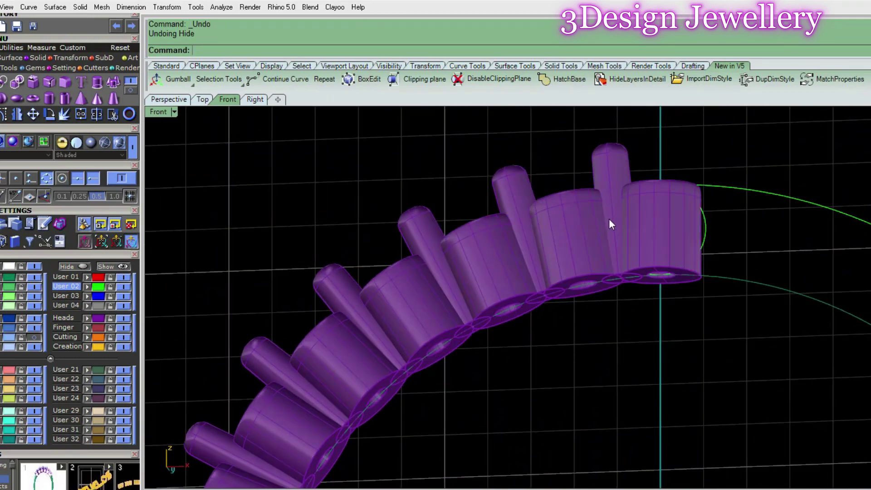
pyautogui.write('4view')
pyautogui.press('Return')
pyautogui.press('Return')
pyautogui.doubleClick(155, 305)
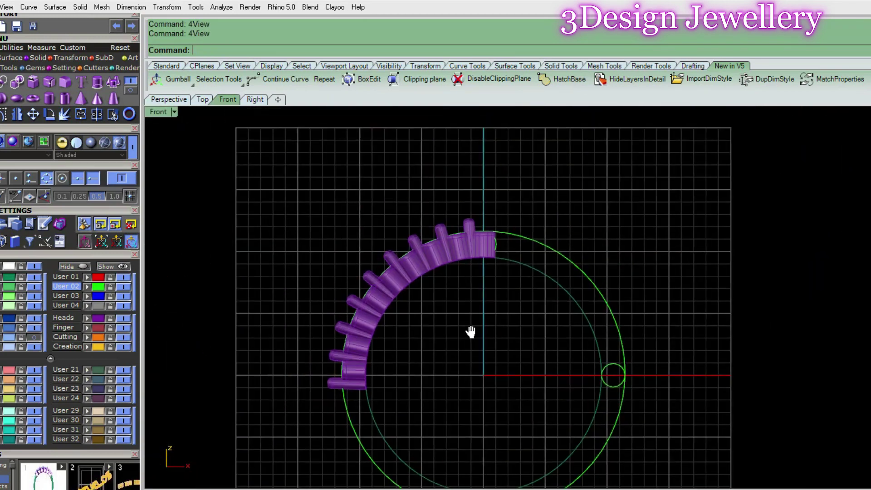
pyautogui.scroll(3, 492, 269)
# Step: Add an aligned dimension between two points in the Front view
pyautogui.write('ad')
pyautogui.click(456, 274)
pyautogui.scroll(-2, 456, 274)
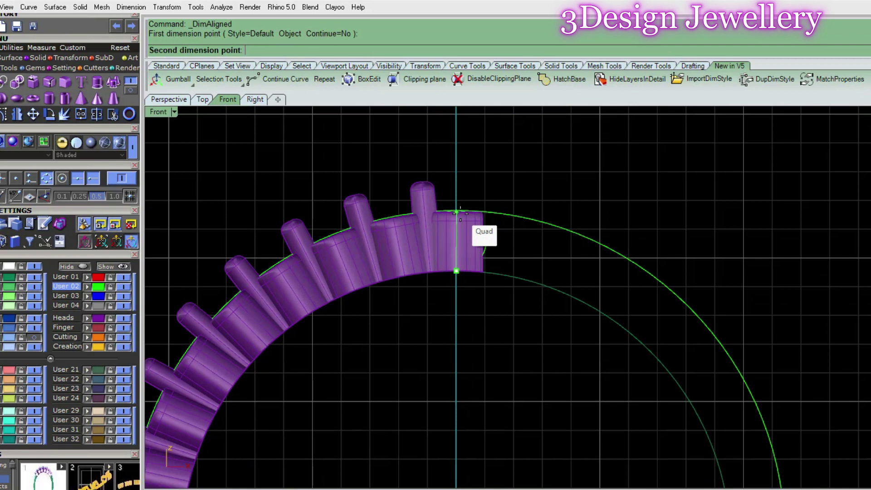
pyautogui.click(457, 211)
pyautogui.scroll(-2, 565, 263)
pyautogui.scroll(-1, 565, 263)
pyautogui.scroll(2, 460, 249)
pyautogui.scroll(-3, 391, 344)
pyautogui.moveTo(424, 312)
pyautogui.mouseDown(button='right')
pyautogui.moveTo(434, 306)
pyautogui.moveTo(431, 289)
pyautogui.mouseUp(button='right')
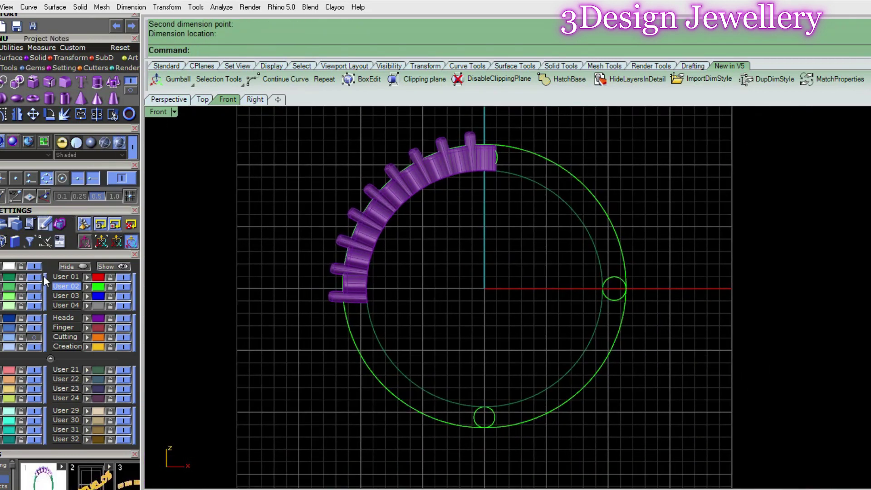
pyautogui.moveTo(527, 293)
pyautogui.mouseDown(button='right')
pyautogui.moveTo(535, 266)
pyautogui.moveTo(428, 156)
pyautogui.moveTo(354, 222)
pyautogui.moveTo(292, 196)
pyautogui.mouseUp(button='right')
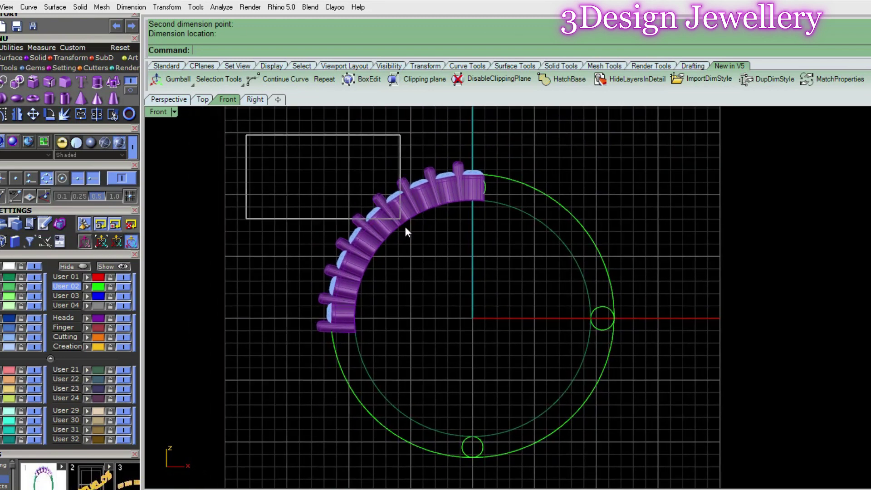
# Step: Remove the top centre head from the half-row group using RemoveFromGroup
pyautogui.moveTo(246, 135); pyautogui.dragTo(478, 361)
pyautogui.scroll(3, 461, 197)
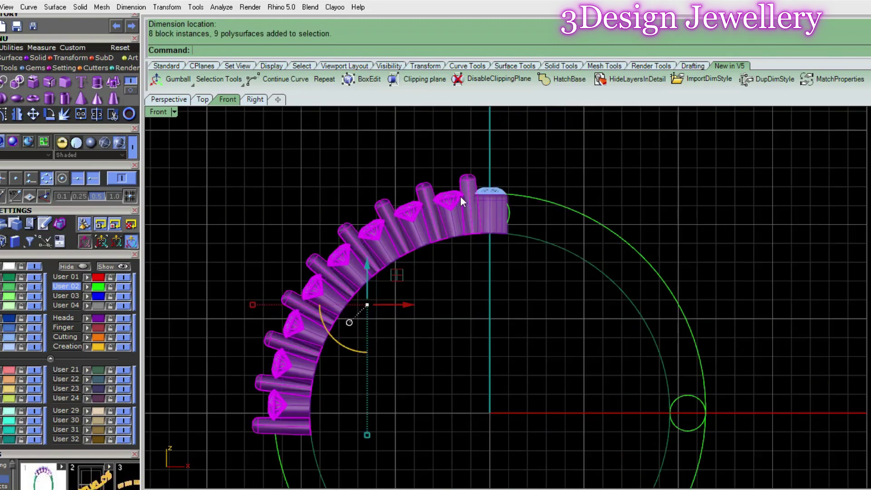
pyautogui.write('rg')
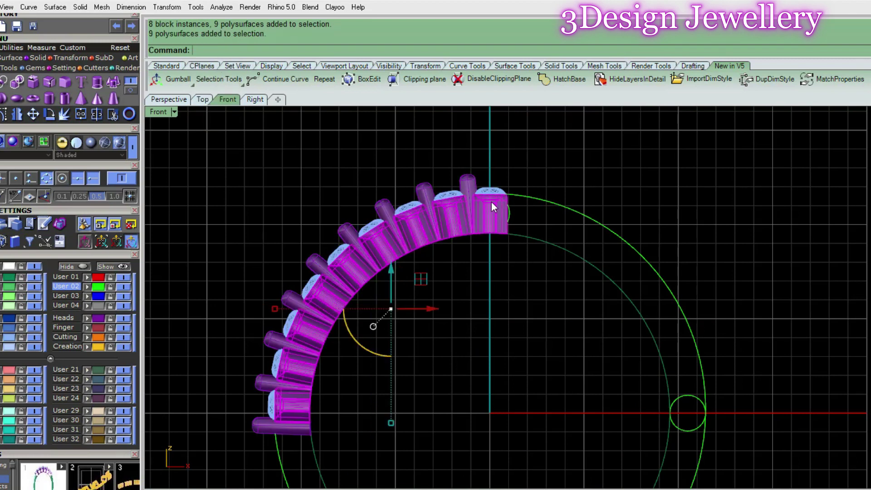
pyautogui.scroll(2, 489, 201)
pyautogui.press('Return')
pyautogui.click(494, 187)
pyautogui.press('Return')
# Step: Group the remaining left row of heads and gems with G
pyautogui.scroll(-3, 511, 184)
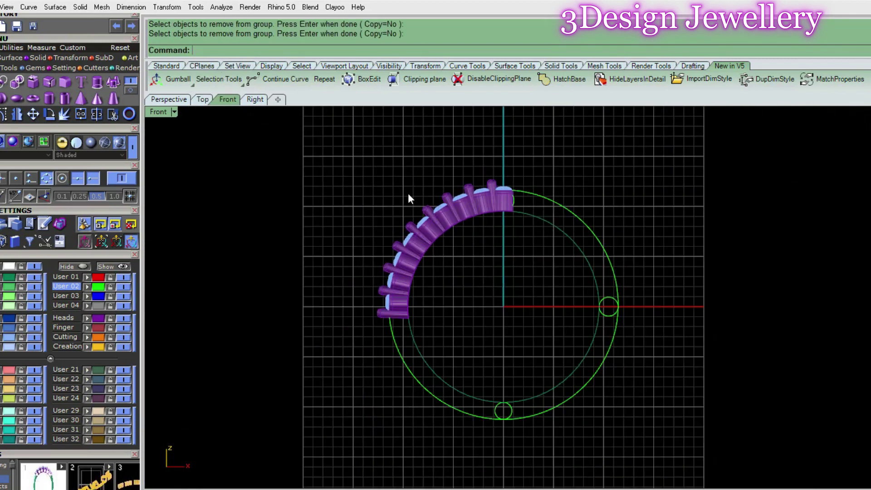
pyautogui.moveTo(492, 323); pyautogui.dragTo(509, 343)
pyautogui.moveTo(510, 343); pyautogui.dragTo(470, 236, button='right')
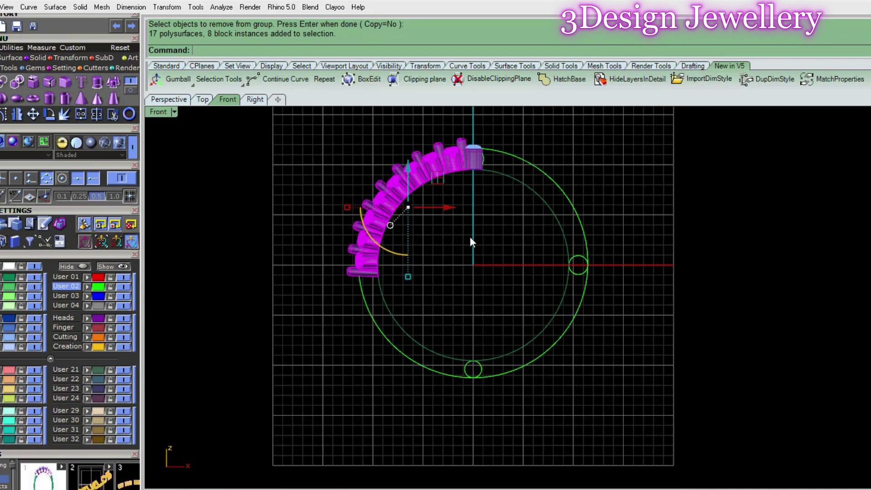
pyautogui.write('g')
pyautogui.press('Return')
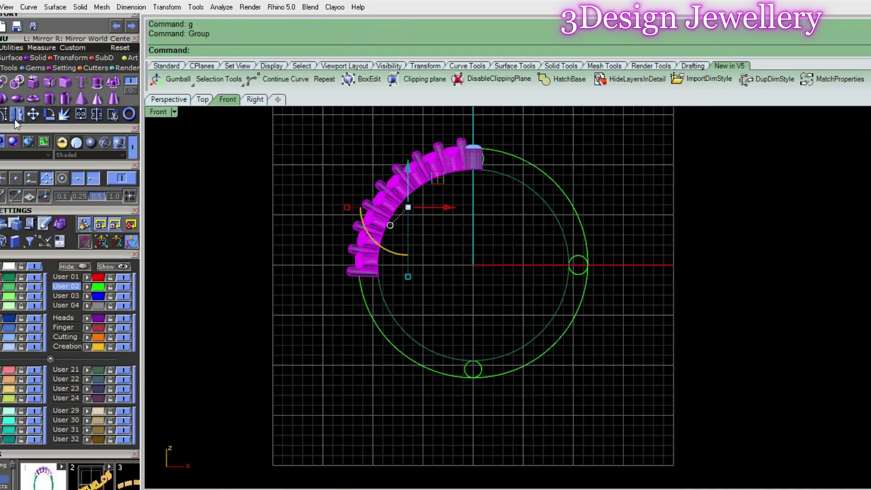
# Step: Mirror the grouped heads and gems across the ring centre to the right side
pyautogui.click(15, 115)
pyautogui.click(473, 264)
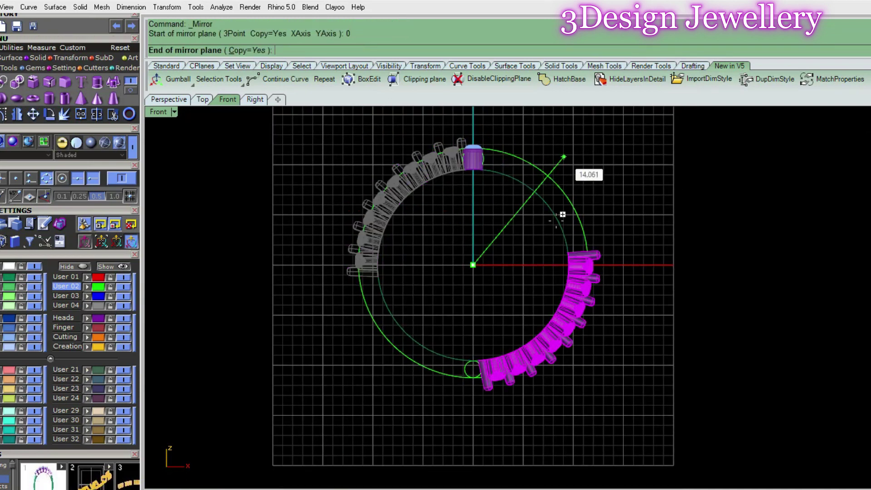
pyautogui.scroll(-3, 508, 174)
pyautogui.click(509, 156)
pyautogui.scroll(5, 517, 204)
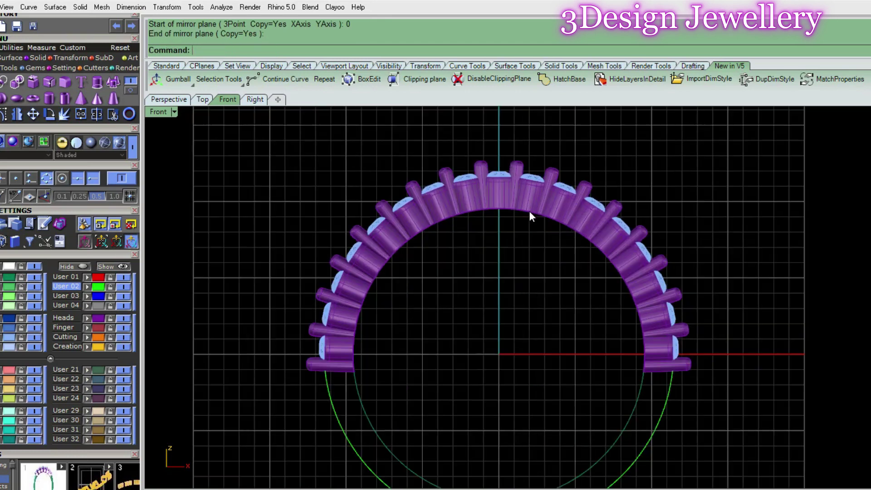
pyautogui.scroll(-2, 545, 281)
pyautogui.scroll(2, 571, 291)
pyautogui.scroll(2, 550, 236)
pyautogui.scroll(2, 597, 269)
# Step: Select the inner and outer shank circles together and tilt the Front view
pyautogui.click(595, 261)
pyautogui.moveTo(589, 257); pyautogui.dragTo(592, 301, button='right')
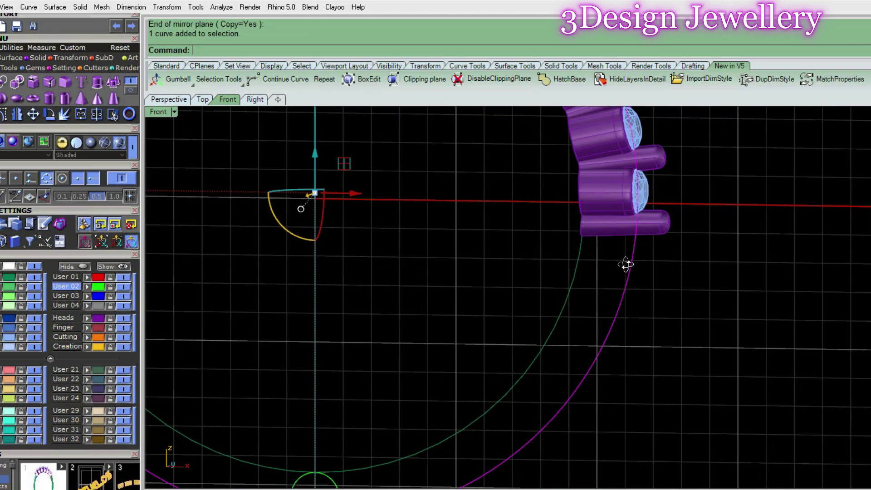
pyautogui.scroll(-3, 590, 327)
pyautogui.moveTo(620, 348)
pyautogui.mouseDown(button='right')
pyautogui.moveTo(575, 255)
pyautogui.moveTo(502, 235)
pyautogui.moveTo(607, 266)
pyautogui.moveTo(654, 268)
pyautogui.moveTo(626, 277)
pyautogui.mouseUp(button='right')
pyautogui.press('Escape')
pyautogui.press('Home')
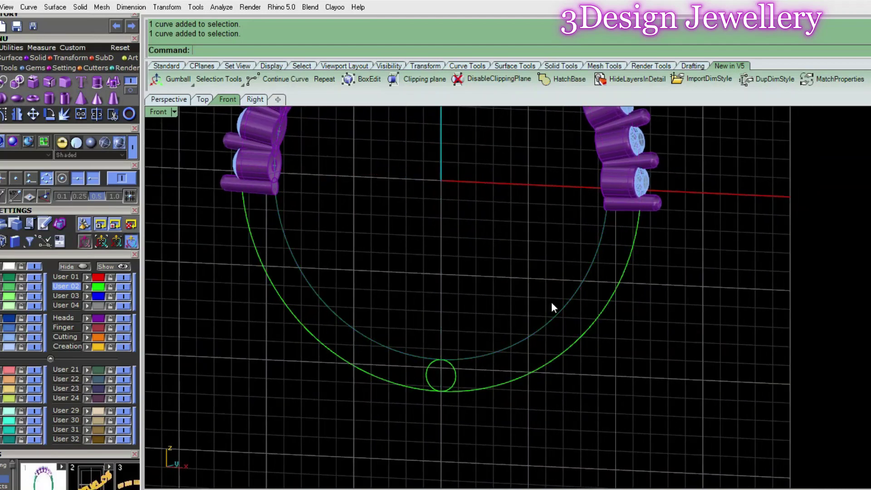
pyautogui.press('Home')
pyautogui.click(585, 284)
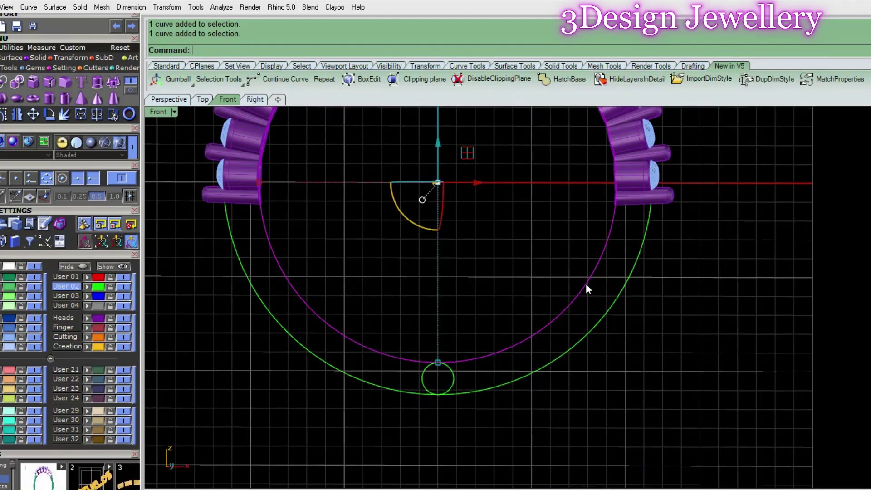
pyautogui.keyDown('shift'); pyautogui.click(598, 319); pyautogui.keyUp('shift')
pyautogui.moveTo(603, 305)
pyautogui.mouseDown(button='right')
pyautogui.moveTo(578, 312)
pyautogui.moveTo(584, 307)
pyautogui.mouseUp(button='right')
# Step: Extrude both shank circles both ways, snapping the band width to the gem's edge in Top view
pyautogui.write('e')
pyautogui.press('Return')
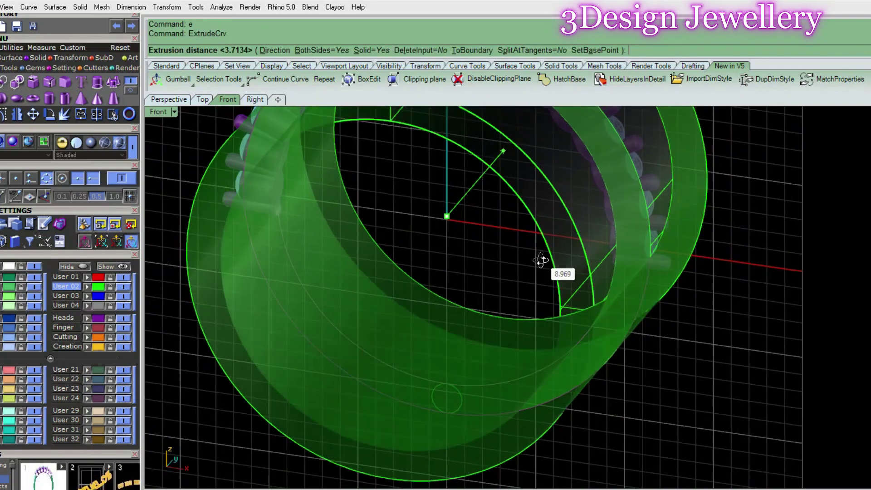
pyautogui.click(202, 100)
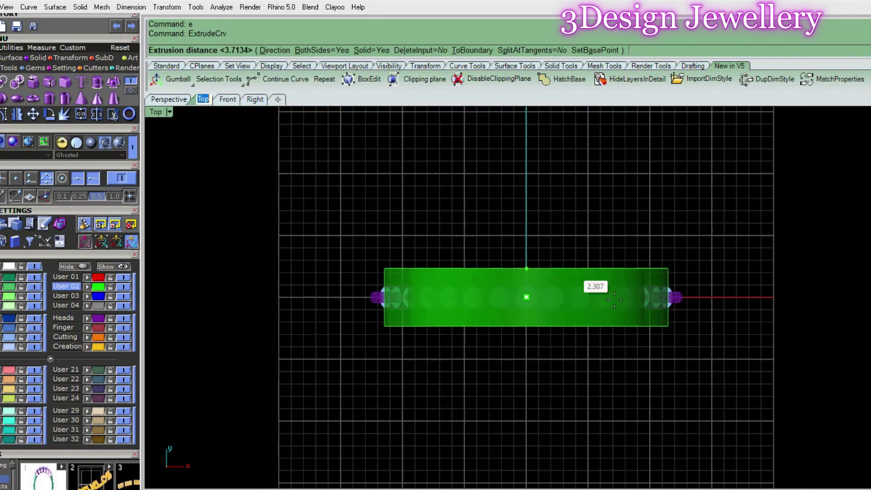
pyautogui.scroll(3, 562, 298)
pyautogui.scroll(2, 377, 284)
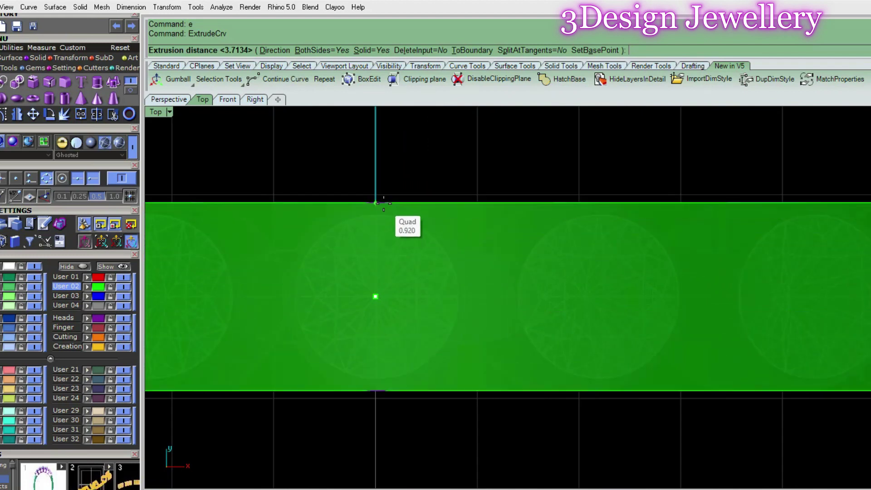
pyautogui.scroll(3, 380, 199)
pyautogui.scroll(2, 390, 209)
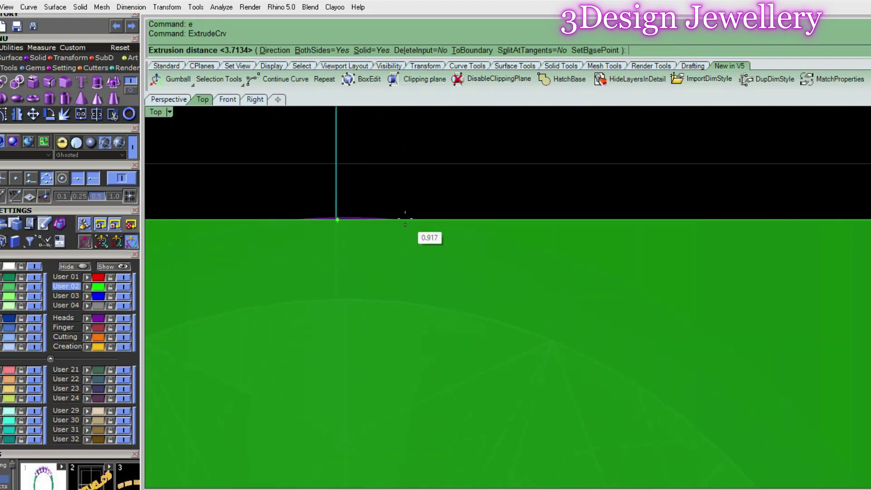
pyautogui.click(402, 213)
pyautogui.scroll(-3, 401, 213)
pyautogui.hotkey('ctrl', 'F5')
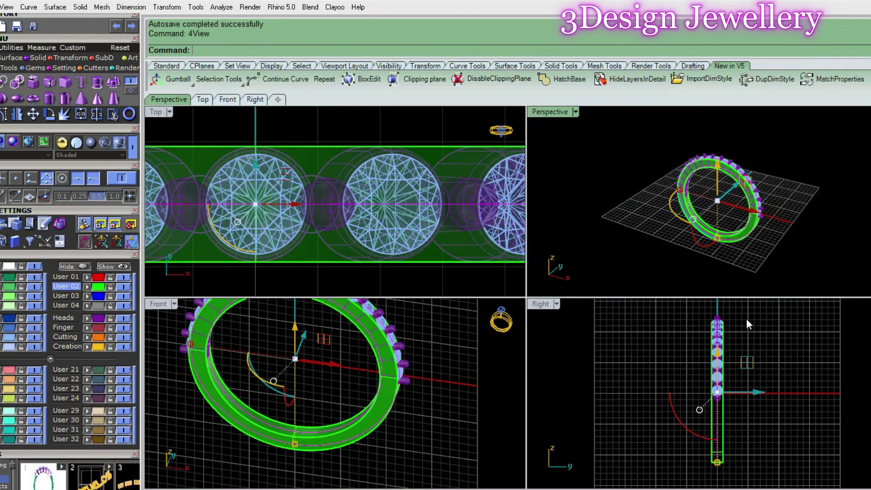
pyautogui.doubleClick(558, 119)
pyautogui.moveTo(552, 132)
pyautogui.mouseDown(button='right')
pyautogui.moveTo(601, 309)
pyautogui.moveTo(537, 390)
pyautogui.moveTo(529, 429)
pyautogui.moveTo(509, 375)
pyautogui.moveTo(516, 380)
pyautogui.mouseUp(button='right')
# Step: Duplicate a band edge and measure its length
pyautogui.press('Return')
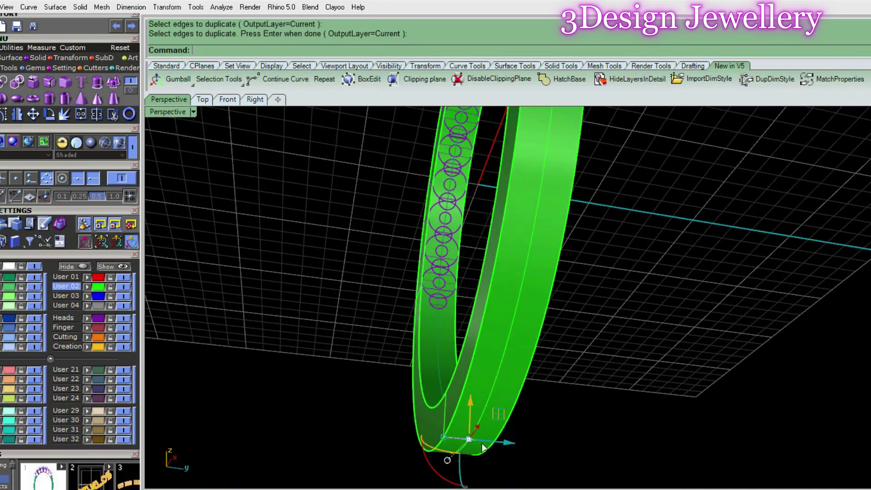
pyautogui.write('Length')
pyautogui.press('Return')
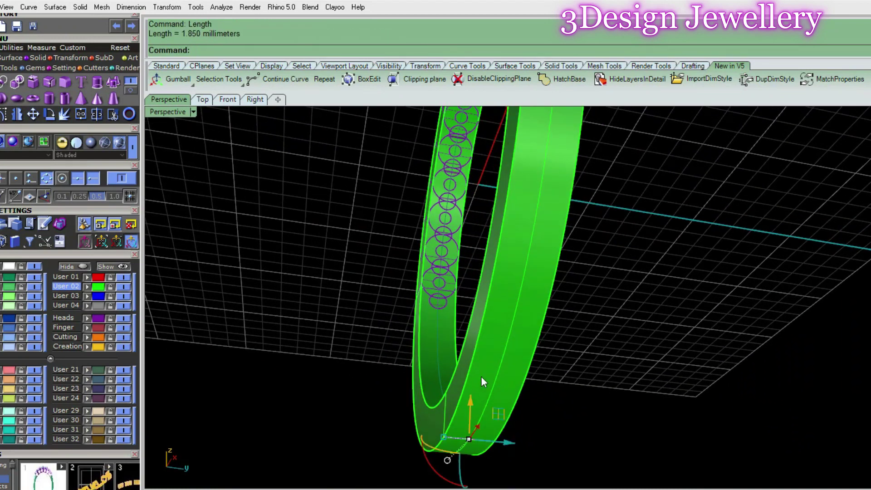
pyautogui.scroll(-2, 481, 377)
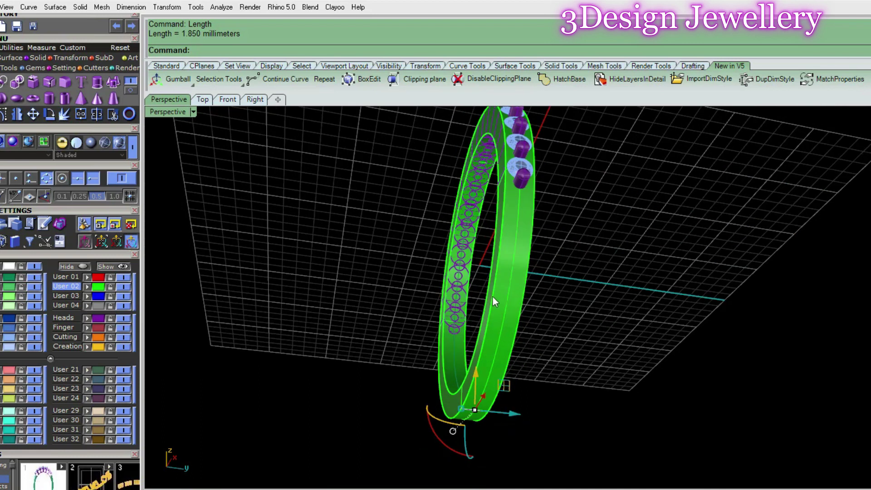
pyautogui.moveTo(493, 296); pyautogui.dragTo(538, 304, button='right')
# Step: Try a 0.4 mm fillet on the band's outer edge, then undo it
pyautogui.write('f')
pyautogui.press('Return')
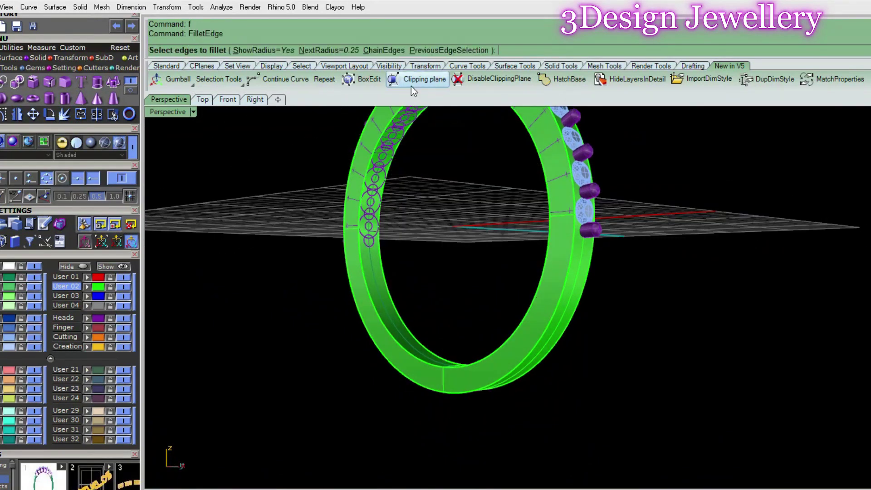
pyautogui.click(568, 274)
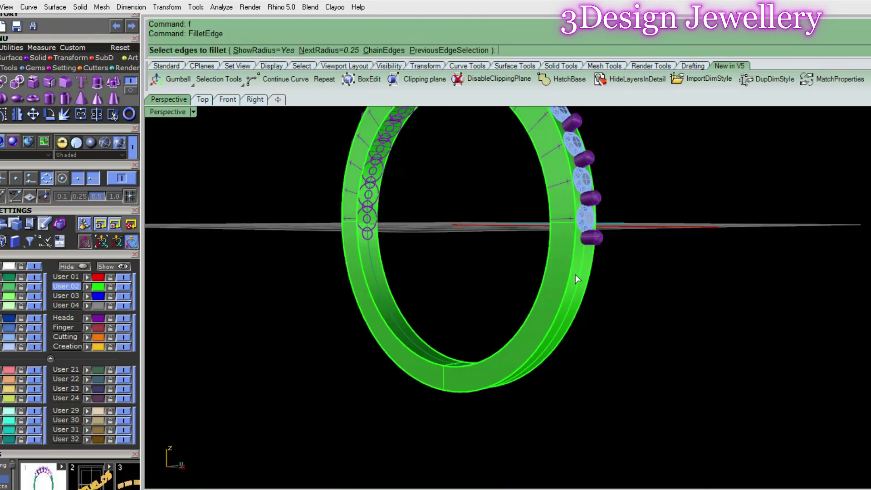
pyautogui.write('.4')
pyautogui.press('Return')
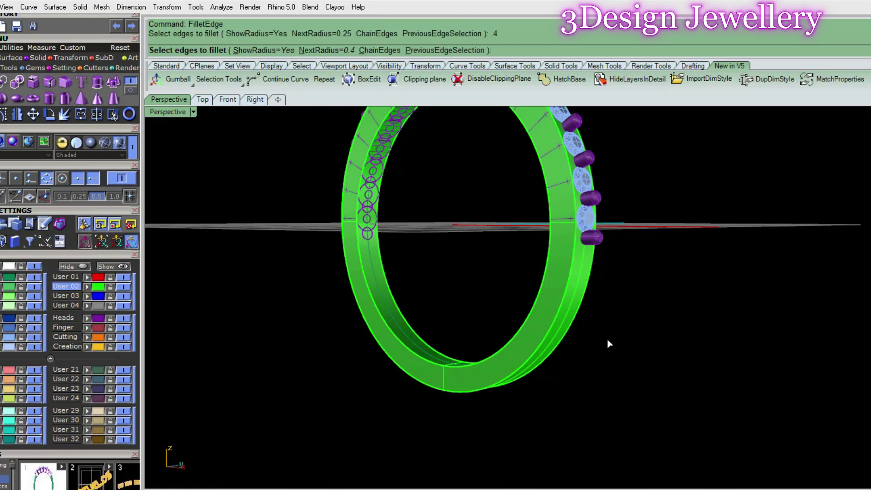
pyautogui.click(567, 309)
pyautogui.press('Return')
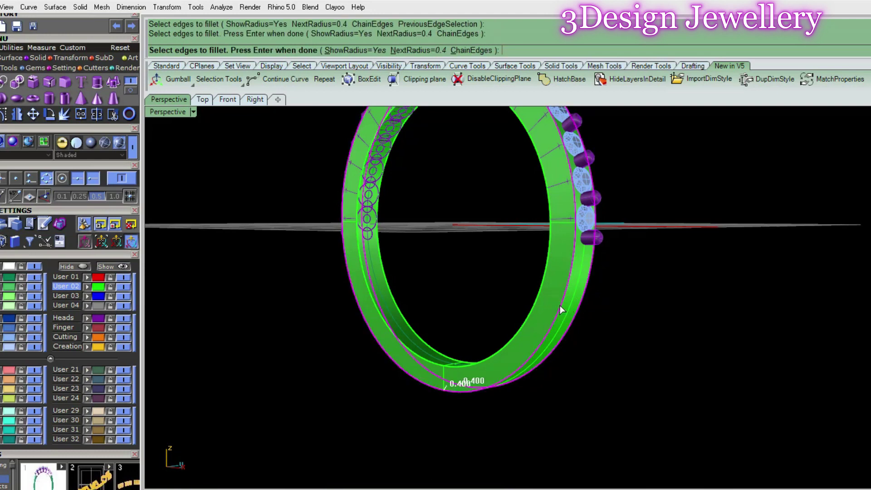
pyautogui.press('Return')
pyautogui.moveTo(589, 320); pyautogui.dragTo(546, 285, button='right')
pyautogui.hotkey('ctrl', 'z')
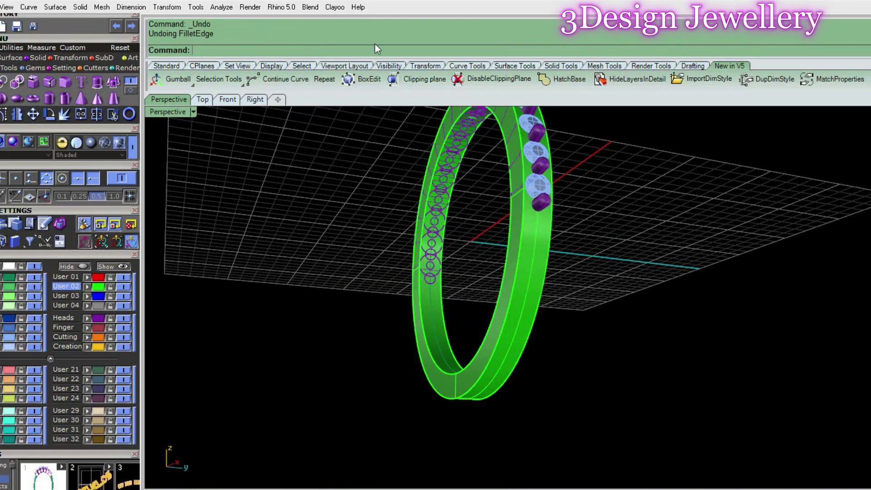
pyautogui.write('f')
# Step: Try a 0.5 mm fillet radius on the band edge
pyautogui.click(346, 52)
pyautogui.write('.5')
pyautogui.press('Return')
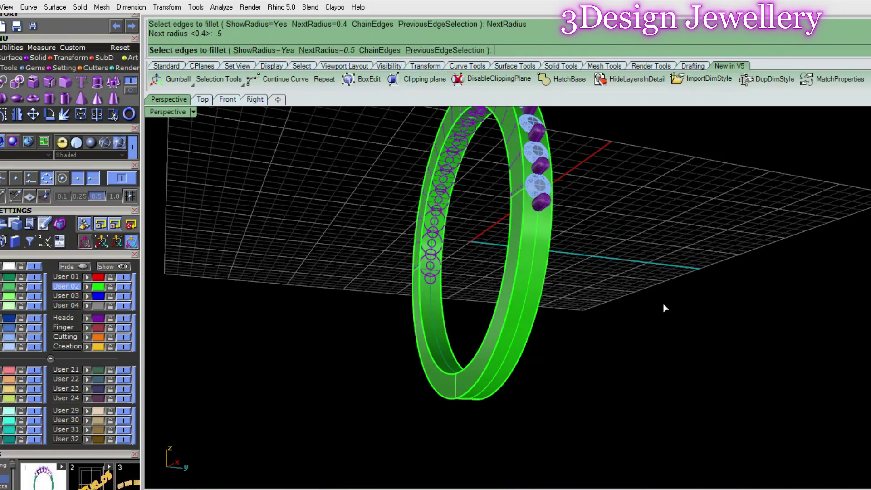
pyautogui.click(525, 251)
pyautogui.press('Return')
pyautogui.press('Return')
pyautogui.moveTo(547, 249)
pyautogui.mouseDown(button='right')
pyautogui.moveTo(512, 205)
pyautogui.moveTo(461, 319)
pyautogui.moveTo(482, 331)
pyautogui.mouseUp(button='right')
pyautogui.write('f')
# Step: Try a 0.1 mm fillet on the band edges, then undo it
pyautogui.press('Return')
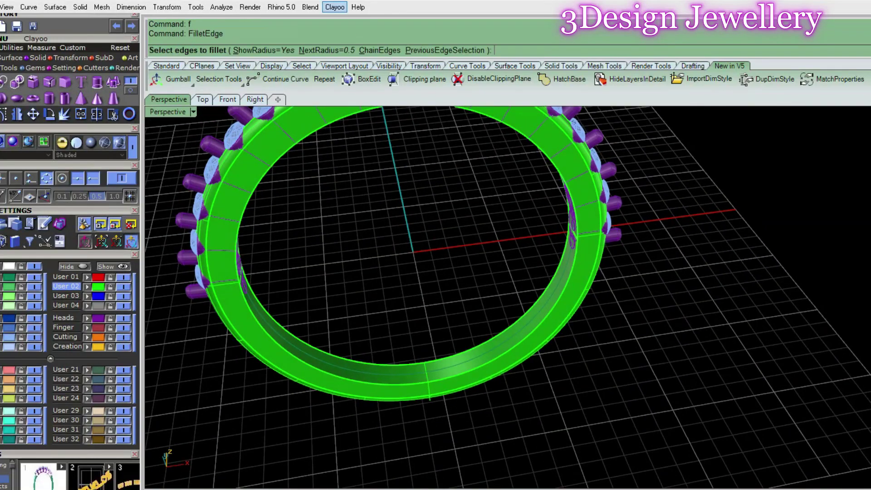
pyautogui.click(333, 51)
pyautogui.write('.1')
pyautogui.press('Return')
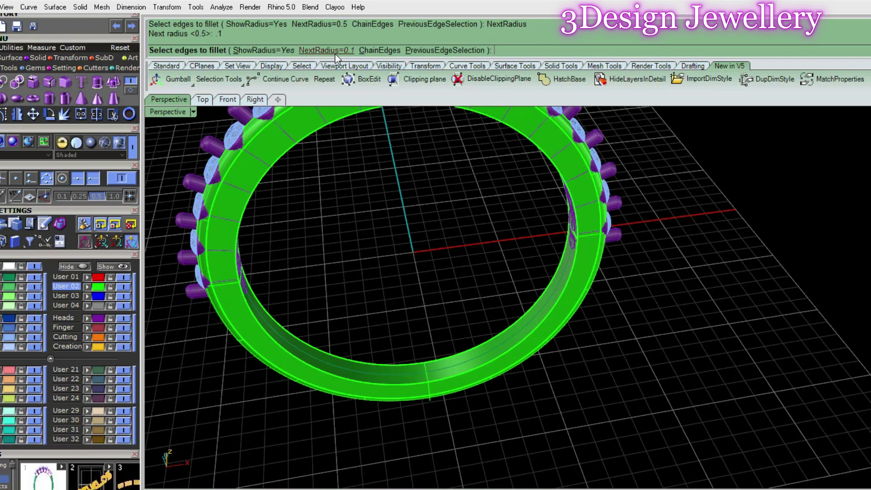
pyautogui.click(475, 363)
# Step: Fillet two band edges with a 0.2 mm radius
pyautogui.press('Return')
pyautogui.press('Return')
pyautogui.moveTo(483, 338)
pyautogui.mouseDown(button='right')
pyautogui.moveTo(580, 310)
pyautogui.moveTo(440, 122)
pyautogui.mouseUp(button='right')
pyautogui.hotkey('ctrl', 'z')
pyautogui.press('Return')
pyautogui.click(351, 42)
pyautogui.write('.2')
pyautogui.press('Return')
pyautogui.click(544, 246)
pyautogui.click(577, 288)
pyautogui.press('Return')
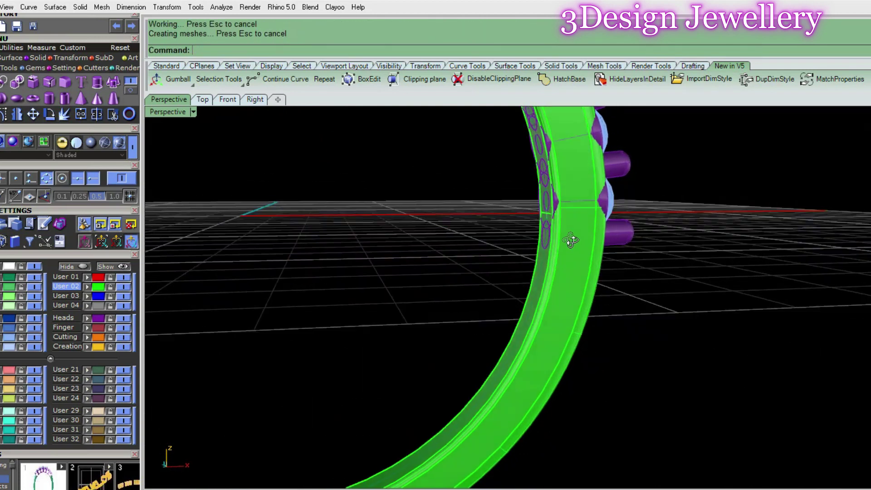
pyautogui.hotkey('ctrl', 'F5')
# Step: Maximize the Front view and display it in wireframe
pyautogui.doubleClick(150, 306)
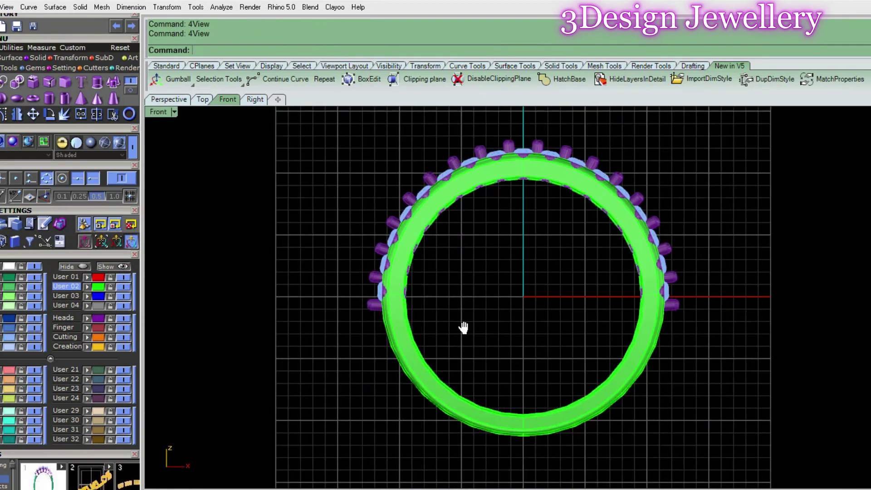
pyautogui.write('w')
pyautogui.press('Return')
pyautogui.scroll(3, 522, 276)
pyautogui.scroll(3, 508, 231)
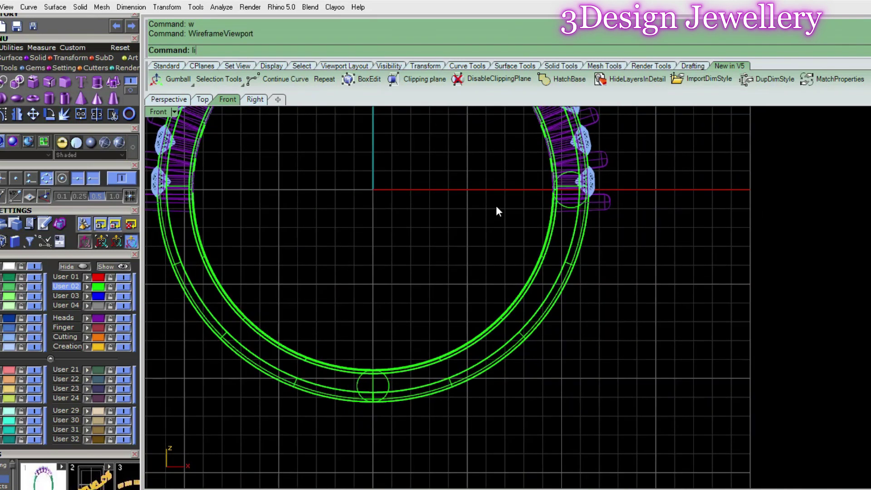
# Step: Draw a line from the origin 0 out through the last gem
pyautogui.write('ne')
pyautogui.press('Return')
pyautogui.write('0')
pyautogui.press('Return')
pyautogui.scroll(2, 504, 214)
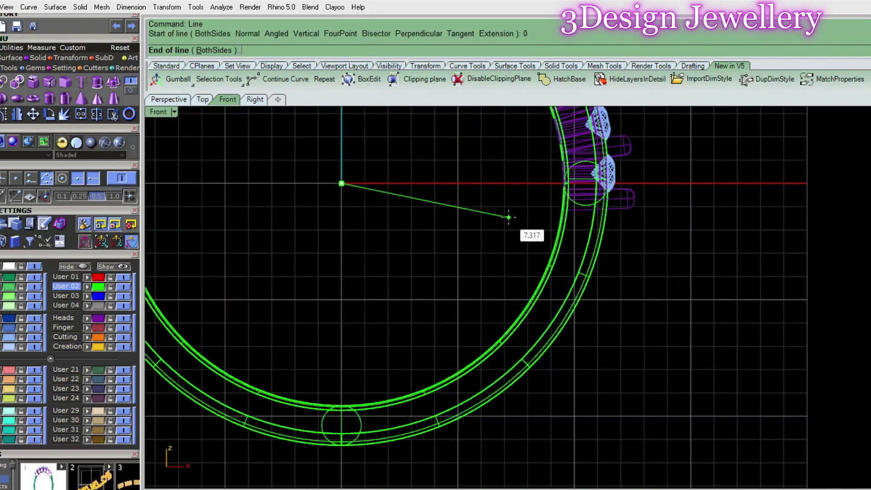
pyautogui.scroll(2, 544, 227)
pyautogui.scroll(3, 634, 218)
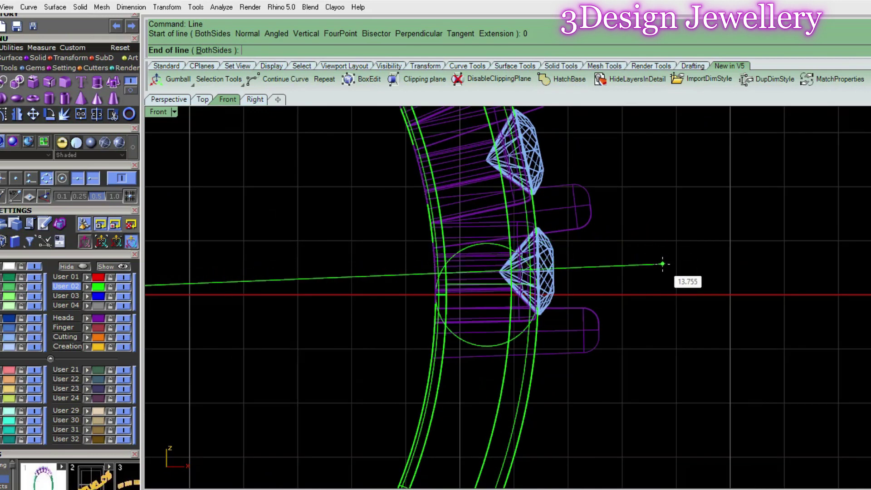
pyautogui.click(665, 265)
pyautogui.scroll(-3, 440, 252)
pyautogui.scroll(-3, 454, 164)
# Step: Draw a second line from the origin 0 straight down below the ring
pyautogui.write('li')
pyautogui.press('Return')
pyautogui.write('0')
# Step: Split the band using both lines as cutters
pyautogui.press('Return')
pyautogui.scroll(-2, 454, 164)
pyautogui.click(400, 336)
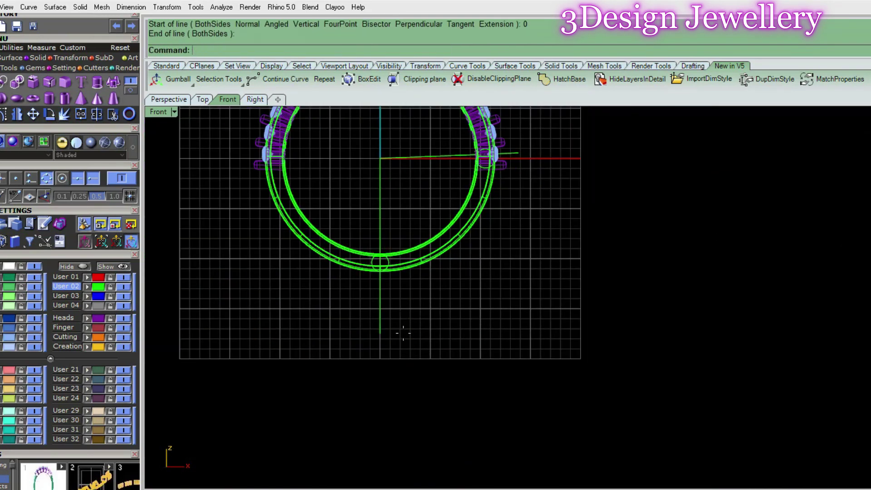
pyautogui.scroll(-1, 440, 262)
pyautogui.click(439, 259)
pyautogui.write('split')
pyautogui.press('Return')
pyautogui.click(389, 246)
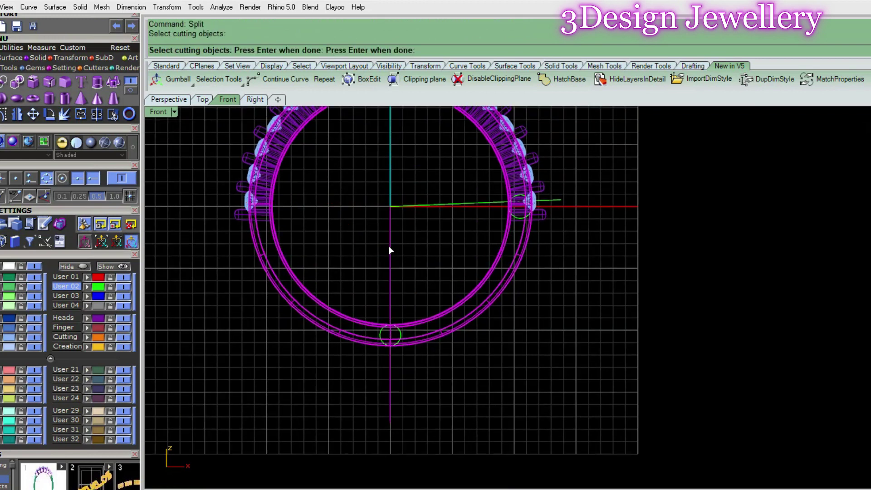
pyautogui.press('Return')
pyautogui.moveTo(464, 204); pyautogui.dragTo(464, 214, button='right')
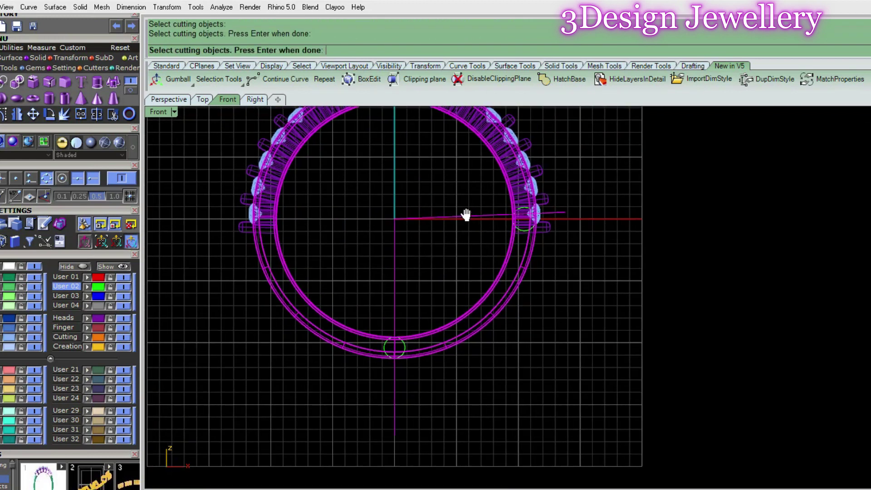
# Step: Shade the viewport and select the lower-right quarter piece of the band
pyautogui.moveTo(508, 293); pyautogui.dragTo(486, 255)
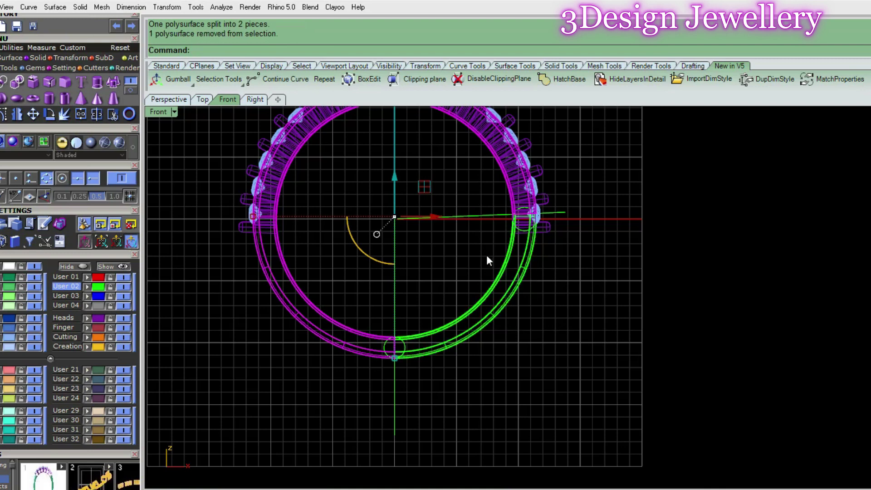
pyautogui.moveTo(486, 254); pyautogui.dragTo(502, 263, button='right')
pyautogui.scroll(2, 500, 264)
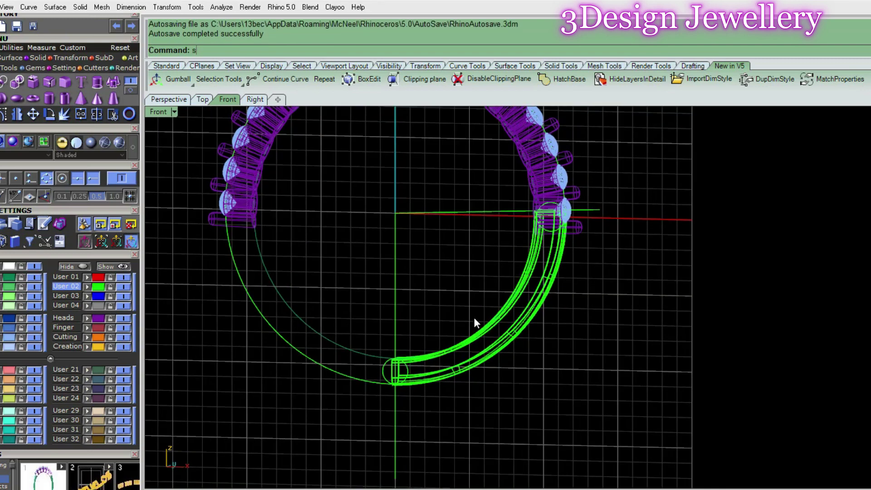
pyautogui.hotkey('ctrl', 'alt', 's')
pyautogui.moveTo(601, 275)
pyautogui.keyDown('ctrl'); pyautogui.keyDown('shift'); pyautogui.mouseDown(button='right')
pyautogui.moveTo(510, 249)
pyautogui.moveTo(622, 259)
pyautogui.moveTo(609, 230)
pyautogui.moveTo(690, 266)
pyautogui.moveTo(642, 286)
pyautogui.moveTo(513, 264)
pyautogui.mouseUp(button='right'); pyautogui.keyUp('shift'); pyautogui.keyUp('ctrl')
pyautogui.click(533, 257)
# Step: Shade the enlarged Right view and select the lower-right shank quarter
pyautogui.write('4')
pyautogui.press('Return')
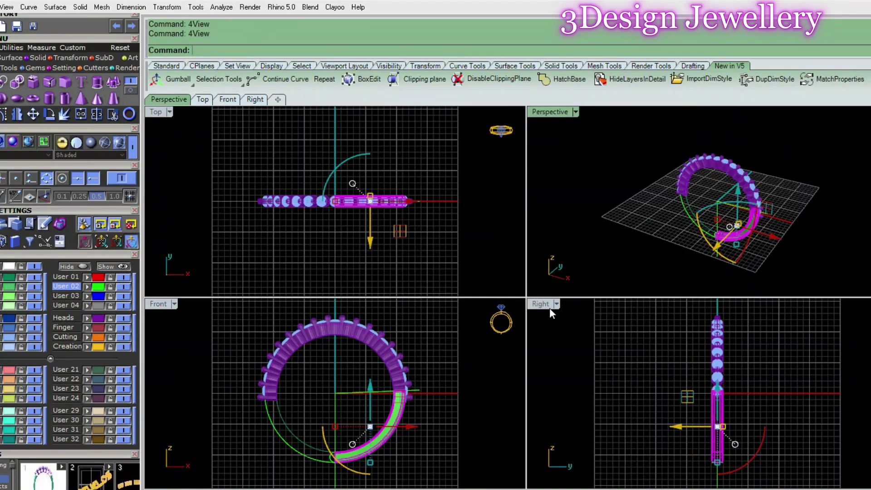
pyautogui.doubleClick(548, 305)
pyautogui.write('sv')
pyautogui.press('Return')
pyautogui.scroll(3, 549, 312)
pyautogui.click(520, 282)
pyautogui.click(544, 311)
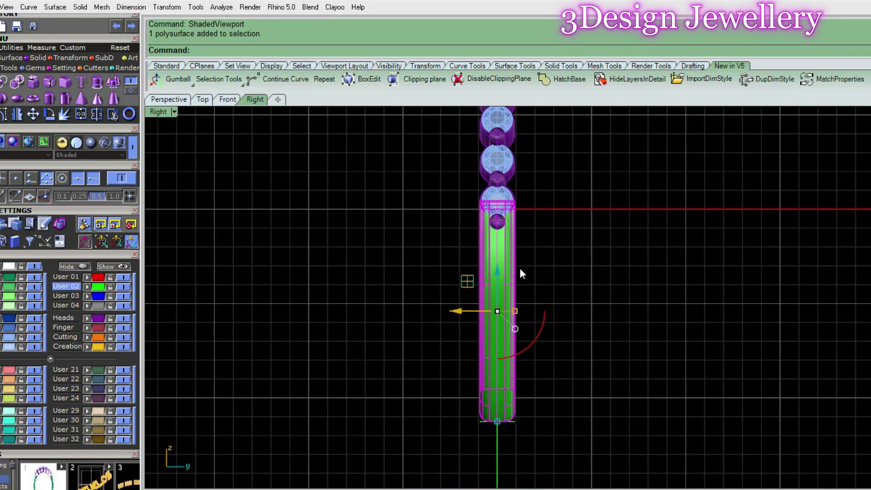
# Step: Place a bounding-box CageEdit cage, aligned to the construction plane, around the shank quarter
pyautogui.write('ce')
pyautogui.press('Return')
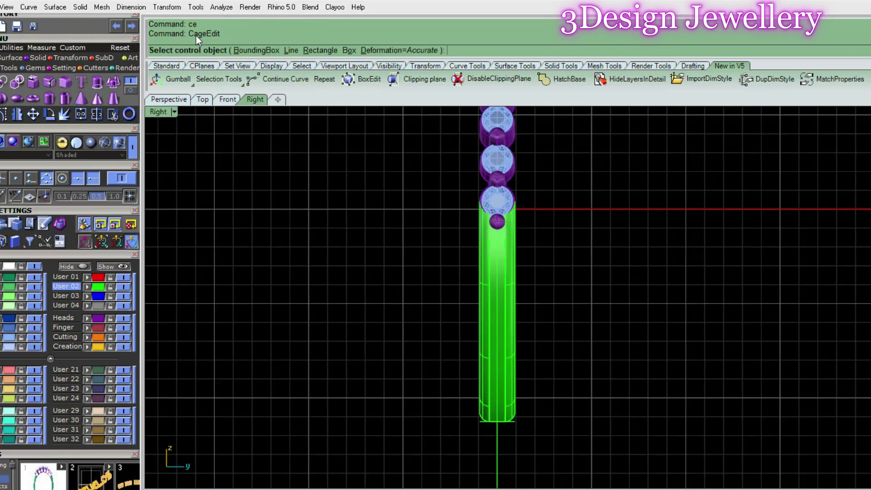
pyautogui.click(236, 51)
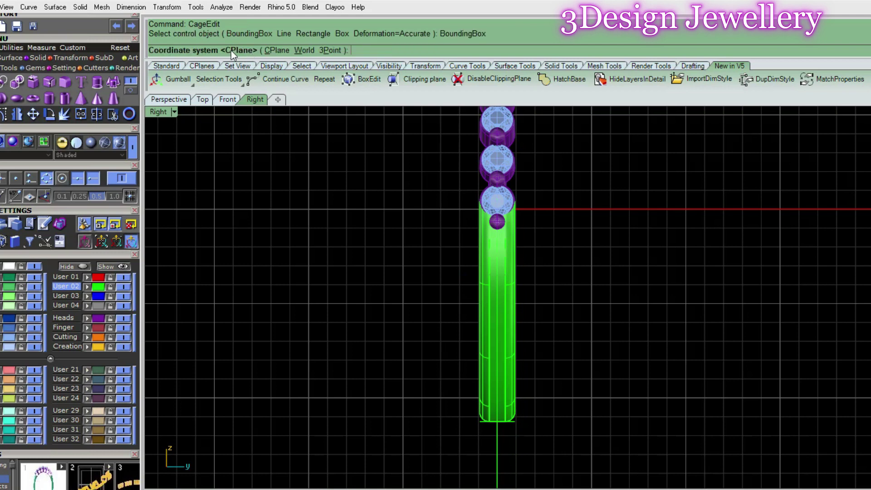
pyautogui.click(267, 51)
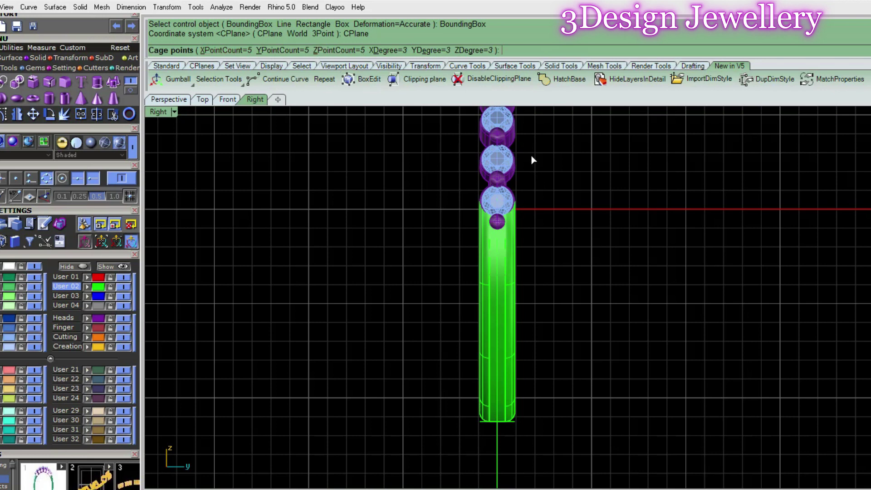
pyautogui.press('Return')
pyautogui.press('Return')
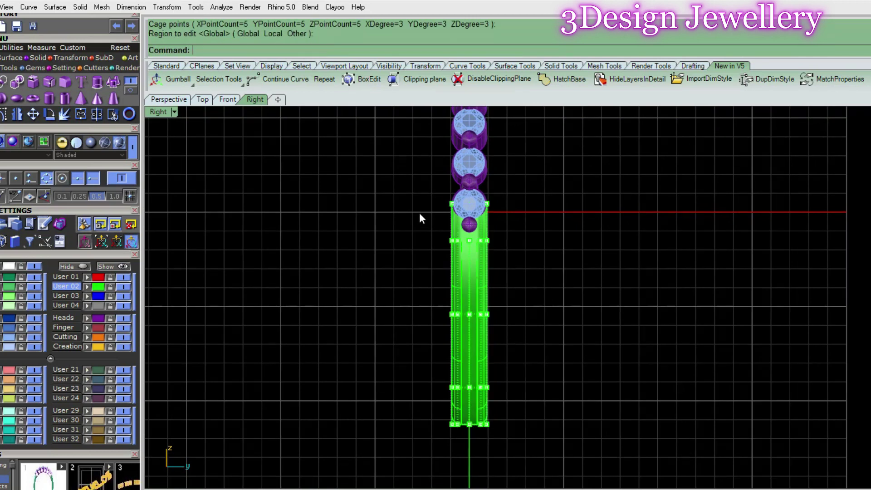
# Step: Window-select the cage points along the shank's top end
pyautogui.scroll(1, 413, 191)
pyautogui.moveTo(559, 215); pyautogui.dragTo(560, 213)
pyautogui.scroll(-1, 544, 206)
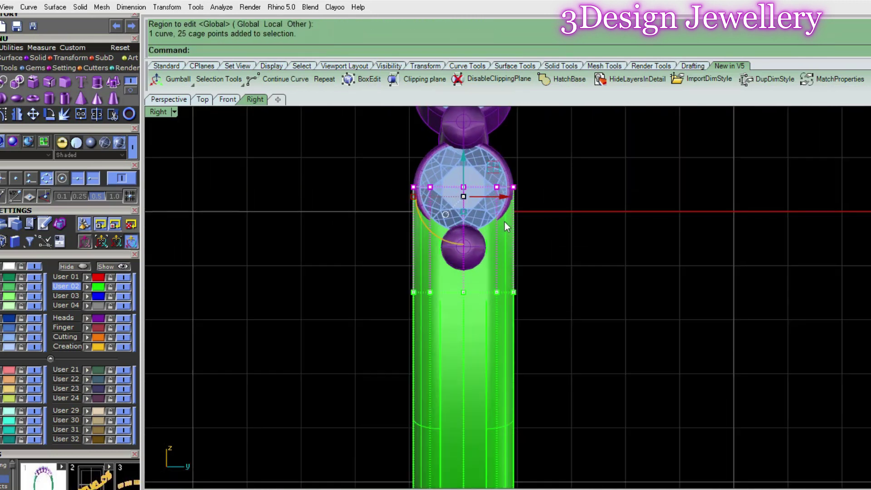
pyautogui.moveTo(511, 352); pyautogui.dragTo(510, 347, button='right')
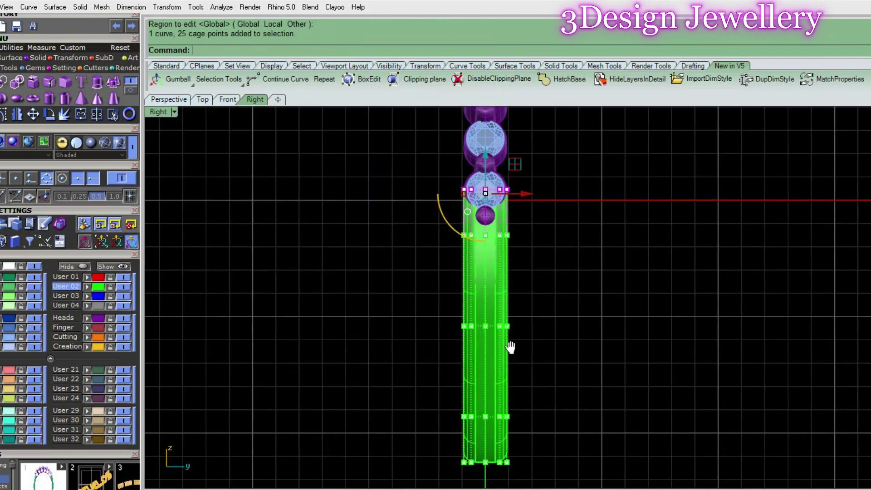
pyautogui.scroll(1, 454, 249)
pyautogui.scroll(1, 454, 247)
pyautogui.scroll(-1, 478, 235)
pyautogui.scroll(-1, 460, 220)
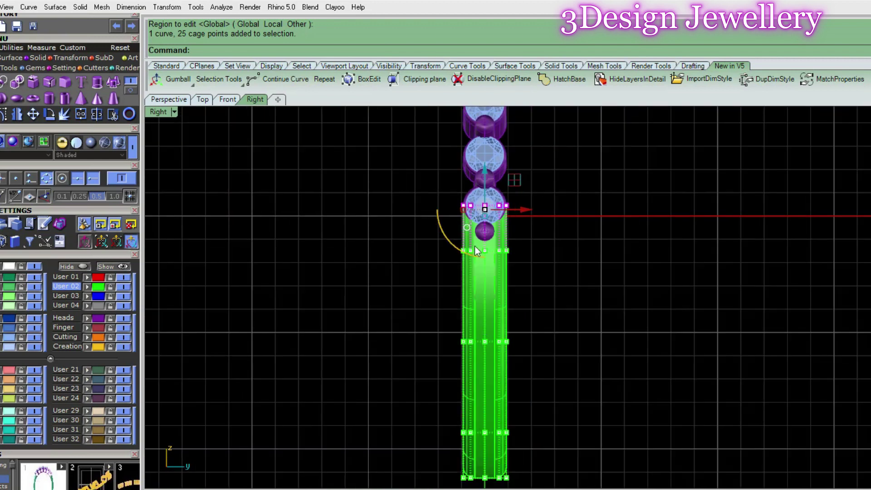
pyautogui.scroll(3, 477, 248)
pyautogui.scroll(6, 486, 252)
# Step: Scale the top cage points down to about 0.587 with the gumball
pyautogui.moveTo(421, 236); pyautogui.dragTo(473, 244)
pyautogui.scroll(-5, 490, 250)
pyautogui.scroll(-2, 499, 272)
pyautogui.scroll(2, 493, 281)
pyautogui.scroll(-2, 490, 263)
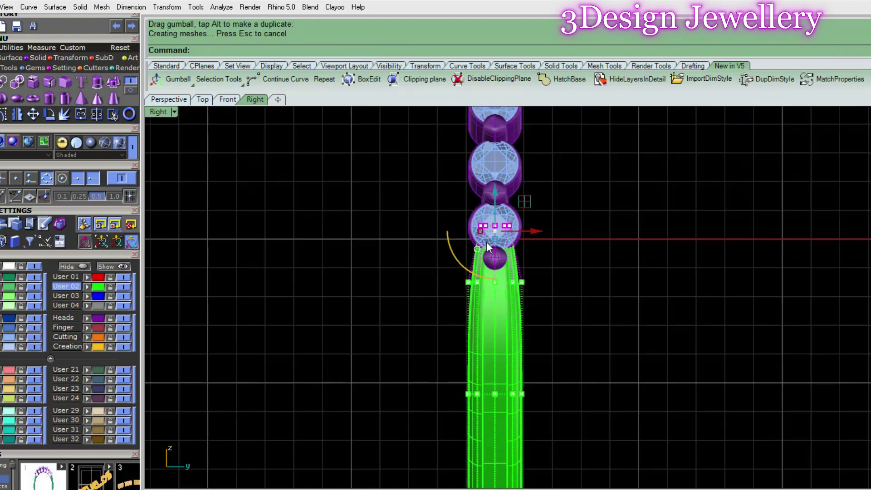
pyautogui.scroll(3, 484, 242)
pyautogui.scroll(1, 484, 241)
pyautogui.scroll(3, 472, 227)
pyautogui.scroll(-5, 463, 215)
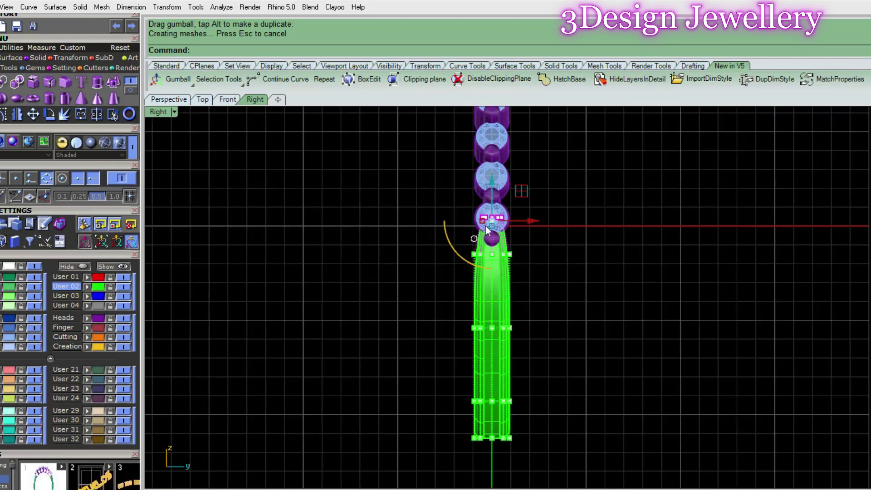
pyautogui.moveTo(438, 317)
pyautogui.mouseDown(button='right')
pyautogui.moveTo(504, 321)
pyautogui.moveTo(474, 306)
pyautogui.moveTo(587, 325)
pyautogui.moveTo(451, 311)
pyautogui.moveTo(500, 299)
pyautogui.mouseUp(button='right')
# Step: Delete the deformation cage from around the shank
pyautogui.write('ce')
pyautogui.press('Return')
pyautogui.press('Escape')
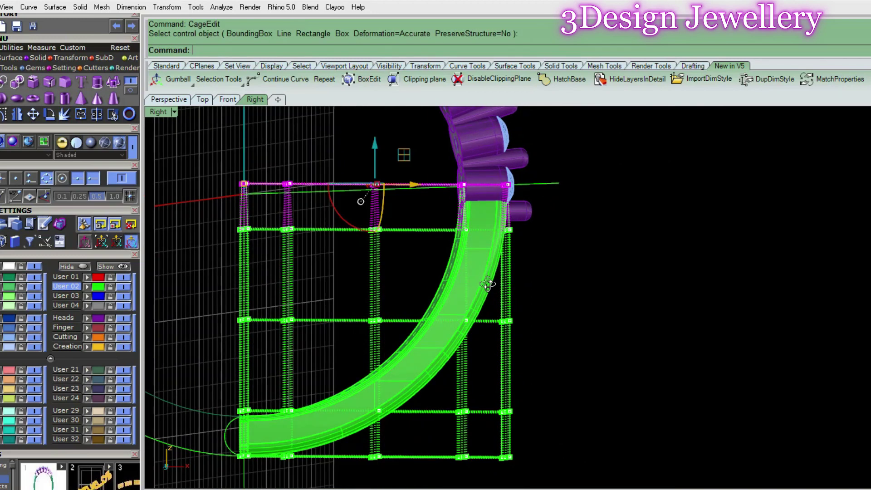
pyautogui.click(502, 355)
pyautogui.press('Delete')
pyautogui.scroll(2, 519, 178)
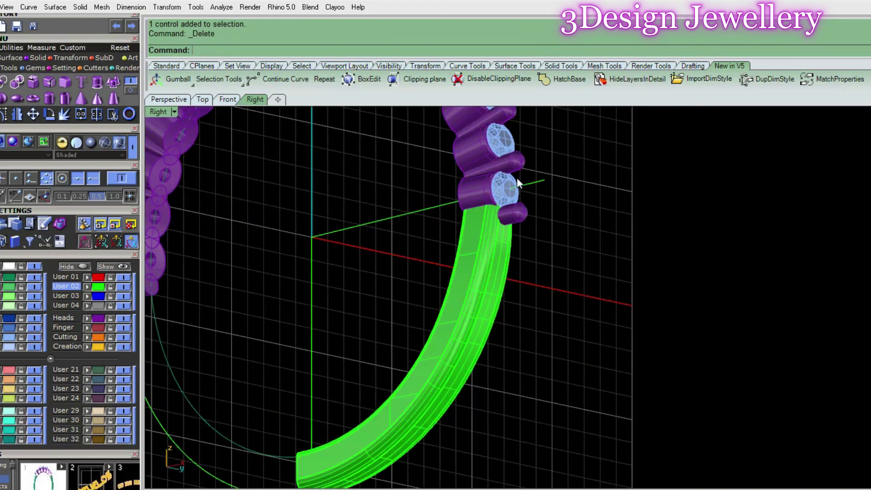
pyautogui.scroll(3, 519, 179)
pyautogui.scroll(3, 504, 234)
pyautogui.scroll(2, 470, 253)
pyautogui.scroll(2, 463, 239)
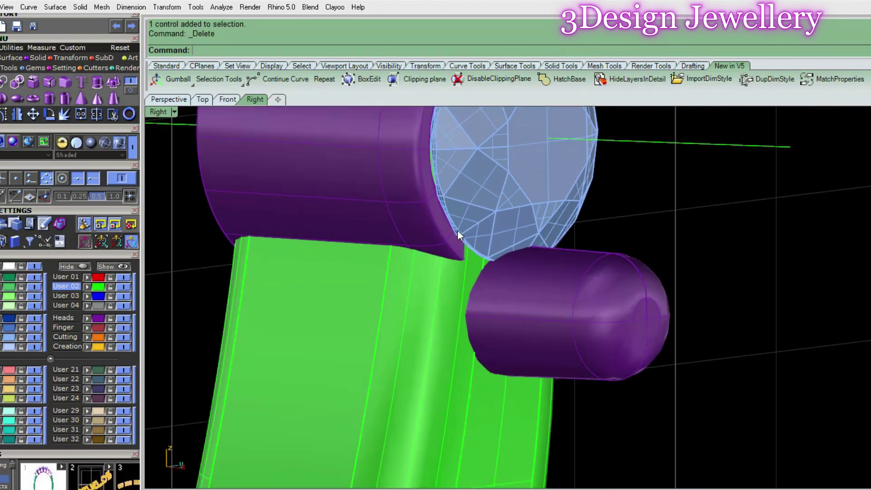
pyautogui.scroll(-3, 471, 233)
pyautogui.moveTo(470, 233)
pyautogui.keyDown('ctrl'); pyautogui.keyDown('shift'); pyautogui.mouseDown(button='right')
pyautogui.moveTo(431, 238)
pyautogui.moveTo(446, 248)
pyautogui.moveTo(550, 228)
pyautogui.moveTo(529, 245)
pyautogui.moveTo(468, 216)
pyautogui.mouseUp(button='right'); pyautogui.keyUp('shift'); pyautogui.keyUp('ctrl')
pyautogui.scroll(2, 467, 216)
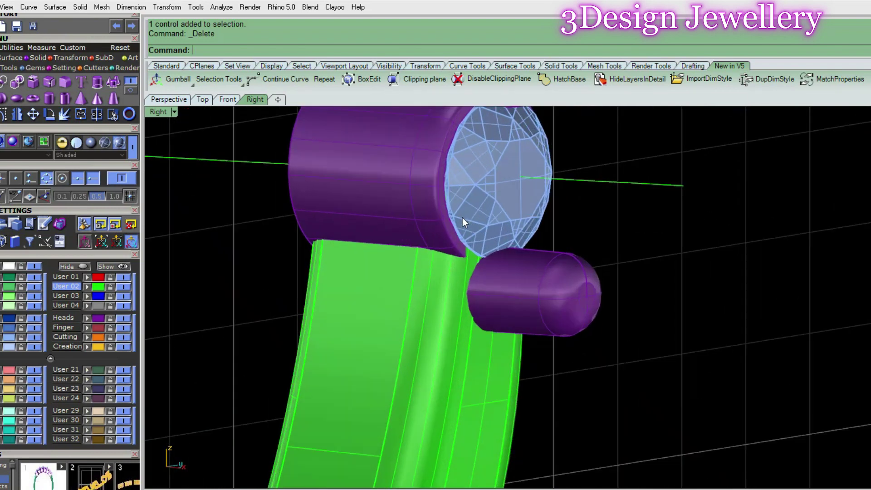
# Step: Duplicate the end bezel's edge as a curve with DupEdge
pyautogui.write('eu')
pyautogui.press('Return')
pyautogui.scroll(4, 459, 249)
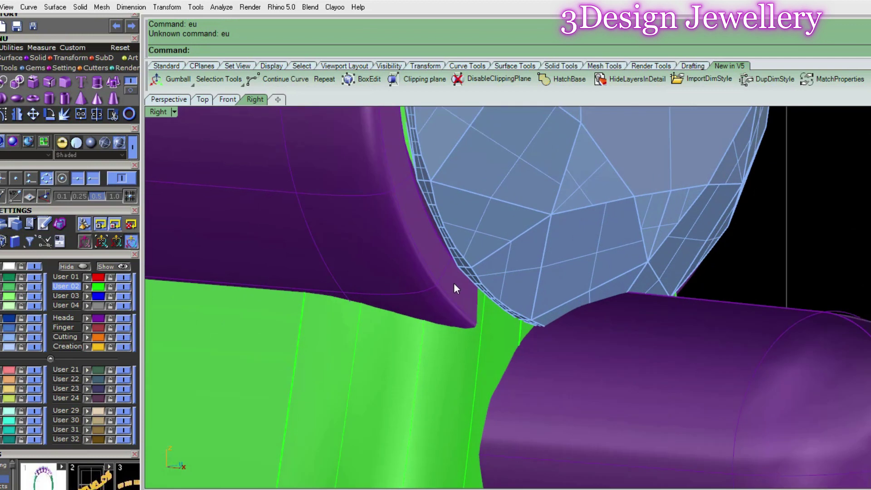
pyautogui.hotkey('ctrl', 'a')
pyautogui.write('dupedge')
pyautogui.press('Return')
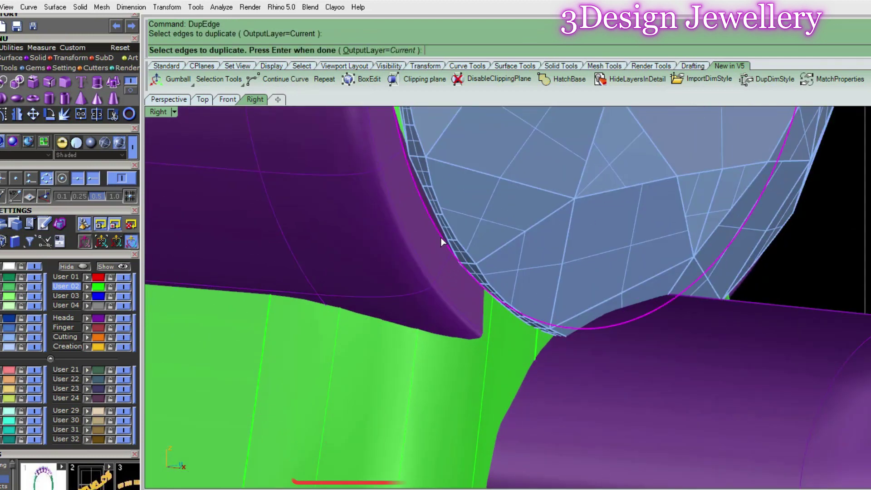
pyautogui.scroll(-5, 541, 286)
pyautogui.moveTo(535, 293)
pyautogui.keyDown('ctrl'); pyautogui.keyDown('shift'); pyautogui.mouseDown(button='right')
pyautogui.moveTo(648, 272)
pyautogui.moveTo(510, 258)
pyautogui.mouseUp(button='right'); pyautogui.keyUp('shift'); pyautogui.keyUp('ctrl')
pyautogui.scroll(2, 513, 268)
pyautogui.scroll(-3, 527, 271)
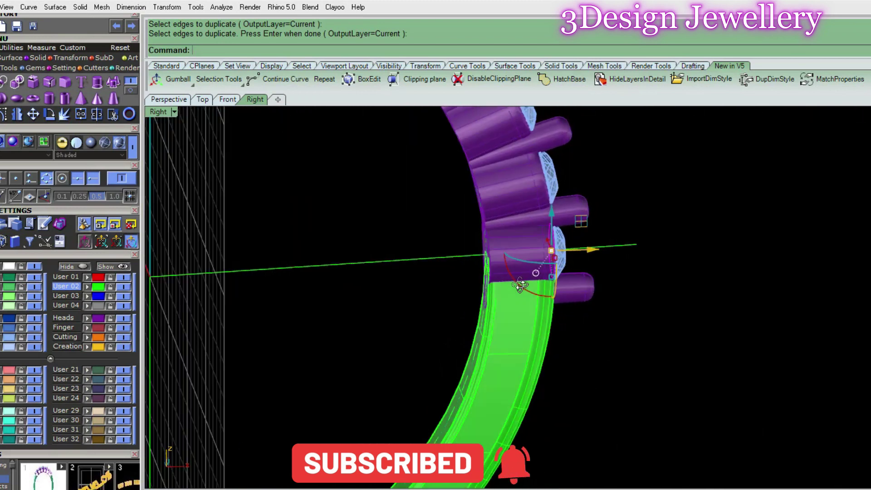
pyautogui.scroll(3, 510, 258)
# Step: Extrude the copied edge into a cutting cylinder on both sides
pyautogui.write('extrudecrv')
pyautogui.press('Return')
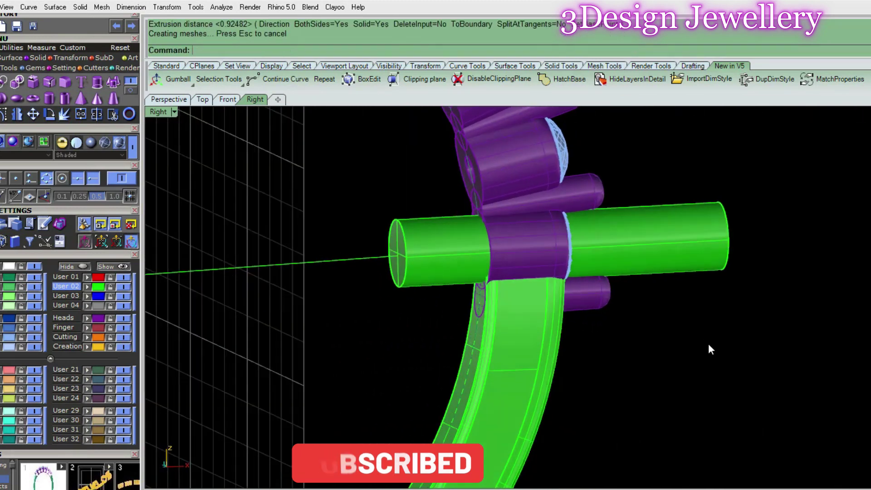
pyautogui.click(533, 334)
pyautogui.click(508, 371)
pyautogui.moveTo(508, 371); pyautogui.dragTo(516, 378, button='right')
# Step: Subtract the cylinder from the shank's top and delete the leftover cutter
pyautogui.write('bd')
pyautogui.press('Return')
pyautogui.click(445, 292)
pyautogui.press('Return')
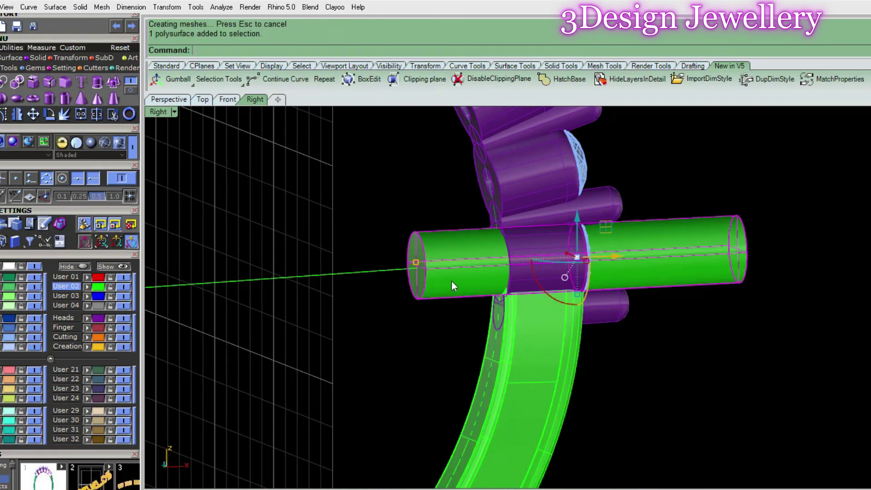
pyautogui.press('Delete')
# Step: Hide the Cutting layer gems and inspect the trimmed shank at the bezel heads
pyautogui.keyDown('ctrl'); pyautogui.keyDown('shift'); pyautogui.moveTo(451, 281); pyautogui.dragTo(149, 298, button='right'); pyautogui.keyUp('shift'); pyautogui.keyUp('ctrl')
pyautogui.click(40, 337)
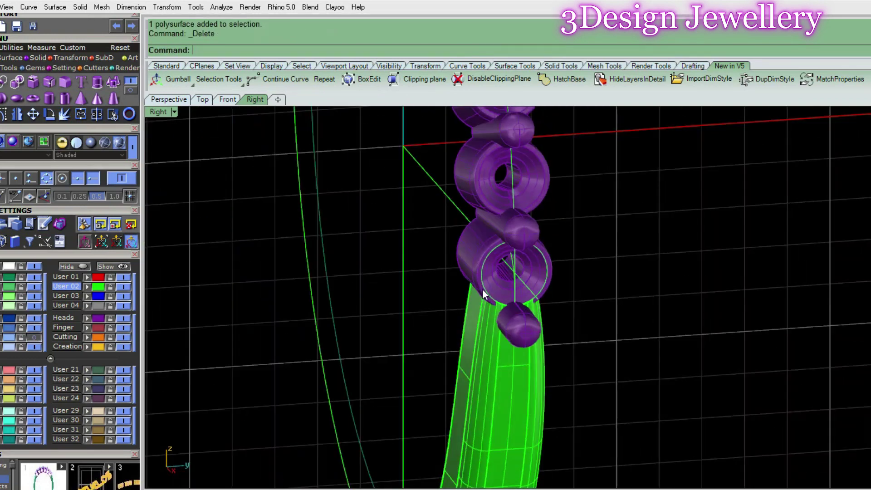
pyautogui.keyDown('ctrl'); pyautogui.keyDown('shift'); pyautogui.moveTo(483, 288); pyautogui.dragTo(500, 246, button='right'); pyautogui.keyUp('shift'); pyautogui.keyUp('ctrl')
pyautogui.scroll(3, 499, 247)
pyautogui.scroll(-5, 500, 247)
pyautogui.moveTo(595, 307)
pyautogui.keyDown('ctrl'); pyautogui.keyDown('shift'); pyautogui.mouseDown(button='right')
pyautogui.moveTo(431, 298)
pyautogui.moveTo(538, 279)
pyautogui.moveTo(550, 189)
pyautogui.mouseUp(button='right'); pyautogui.keyUp('shift'); pyautogui.keyUp('ctrl')
pyautogui.scroll(3, 432, 298)
pyautogui.click(549, 401)
# Step: Select the green shank band in the maximized Front view
pyautogui.hotkey('ctrl', 'F5')
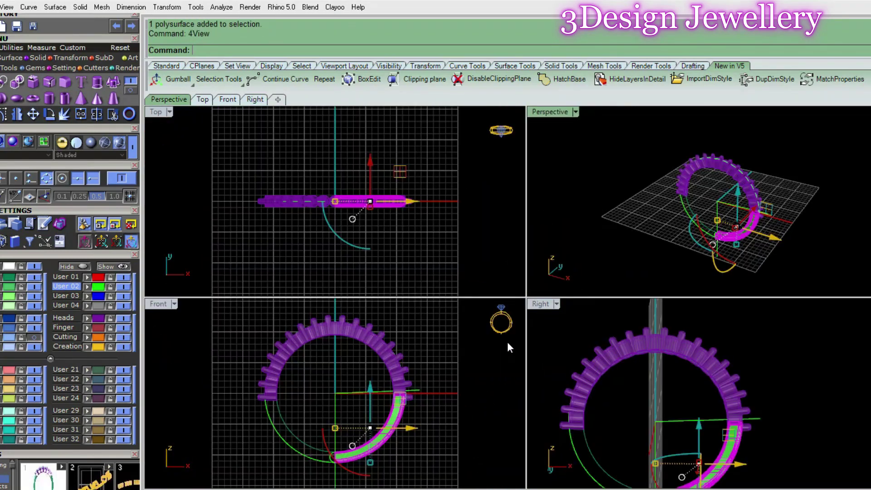
pyautogui.doubleClick(164, 302)
pyautogui.scroll(5, 513, 355)
pyautogui.keyDown('ctrl'); pyautogui.keyDown('shift'); pyautogui.moveTo(513, 355); pyautogui.dragTo(558, 338, button='right'); pyautogui.keyUp('shift'); pyautogui.keyUp('ctrl')
pyautogui.click(559, 338)
pyautogui.press('Home')
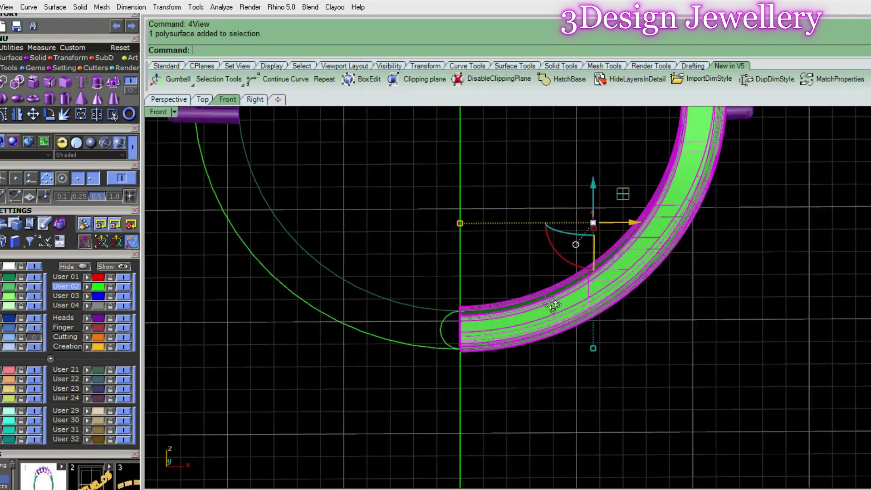
# Step: Mirror the shank across the vertical centre line starting at origin 0
pyautogui.write('mm')
pyautogui.press('Return')
pyautogui.write('0')
pyautogui.press('Return')
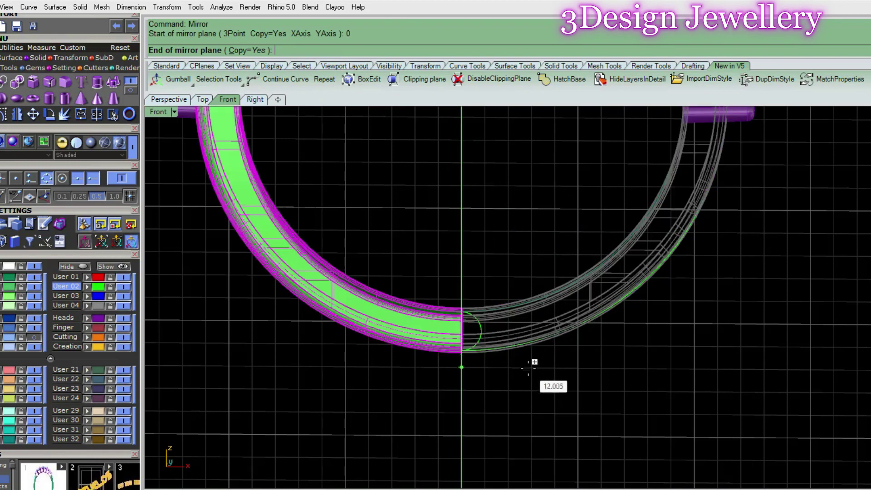
pyautogui.click(517, 393)
pyautogui.scroll(-3, 430, 332)
# Step: Join the two shank halves into one closed band and review the whole ring
pyautogui.click(498, 382)
pyautogui.moveTo(498, 381)
pyautogui.keyDown('ctrl'); pyautogui.keyDown('shift'); pyautogui.mouseDown(button='right')
pyautogui.moveTo(512, 292)
pyautogui.moveTo(500, 343)
pyautogui.mouseUp(button='right'); pyautogui.keyUp('shift'); pyautogui.keyUp('ctrl')
pyautogui.write('join')
pyautogui.press('Return')
pyautogui.scroll(-5, 501, 349)
pyautogui.scroll(5, 521, 271)
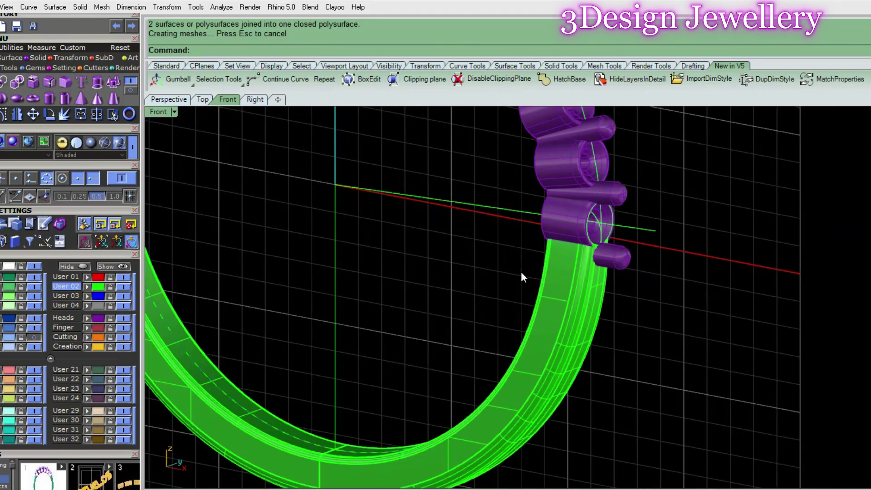
pyautogui.click(555, 286)
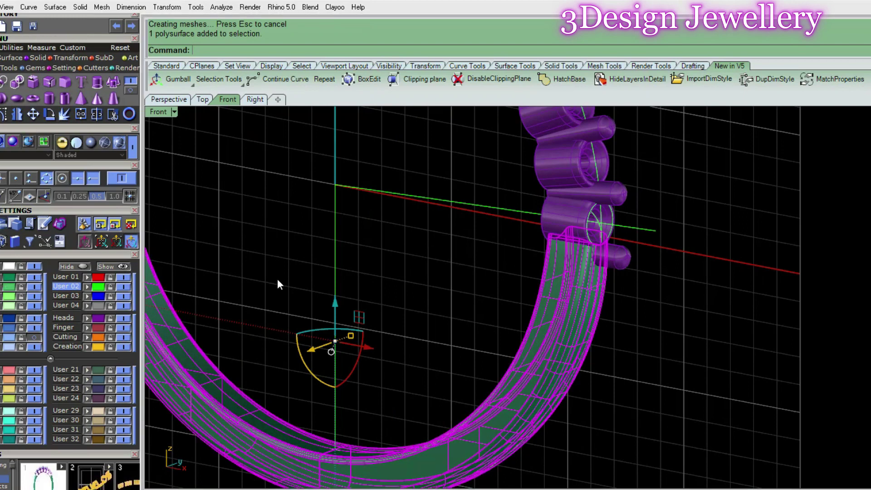
pyautogui.scroll(-5, 277, 278)
pyautogui.moveTo(276, 278); pyautogui.dragTo(467, 261, button='right')
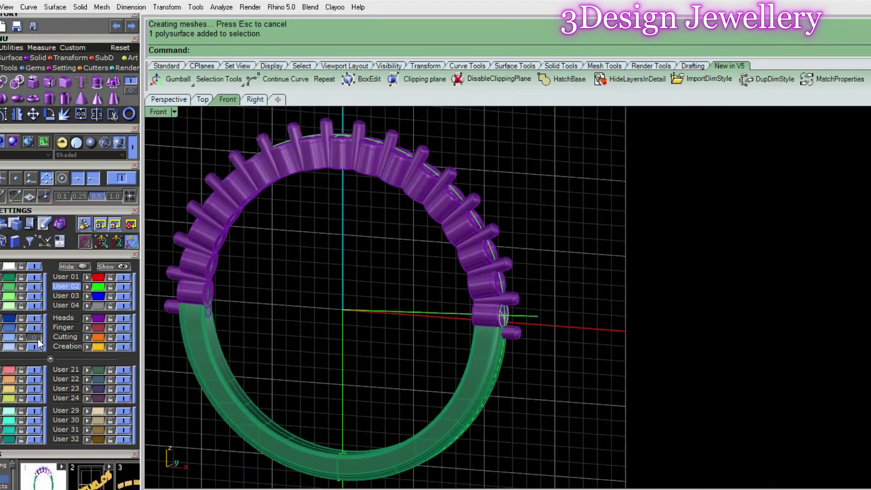
pyautogui.moveTo(532, 195); pyautogui.dragTo(485, 312, button='right')
# Step: Inspect the ring face-on in the enlarged Right view
pyautogui.scroll(2, 548, 315)
pyautogui.write('4View')
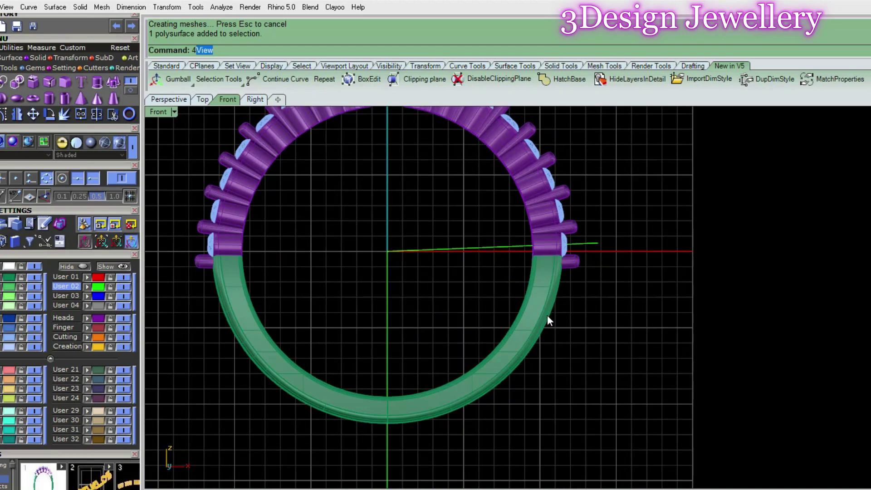
pyautogui.press('Return')
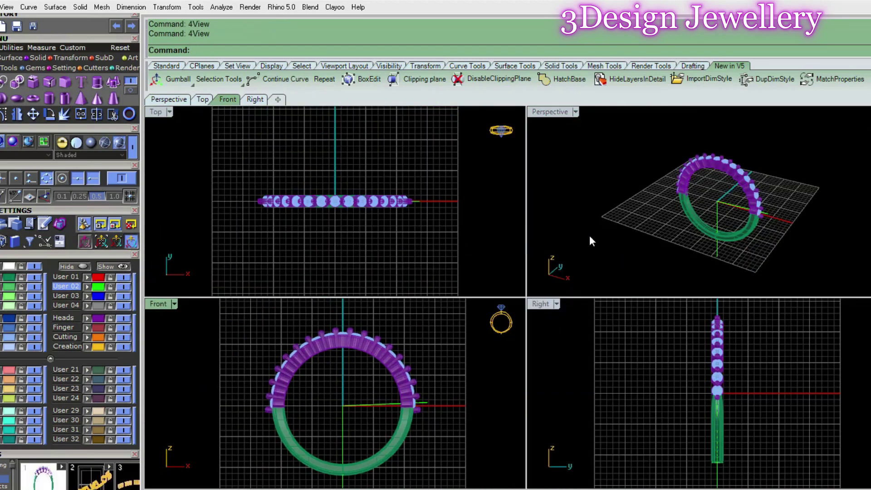
pyautogui.doubleClick(545, 303)
pyautogui.scroll(3, 593, 347)
pyautogui.scroll(3, 480, 232)
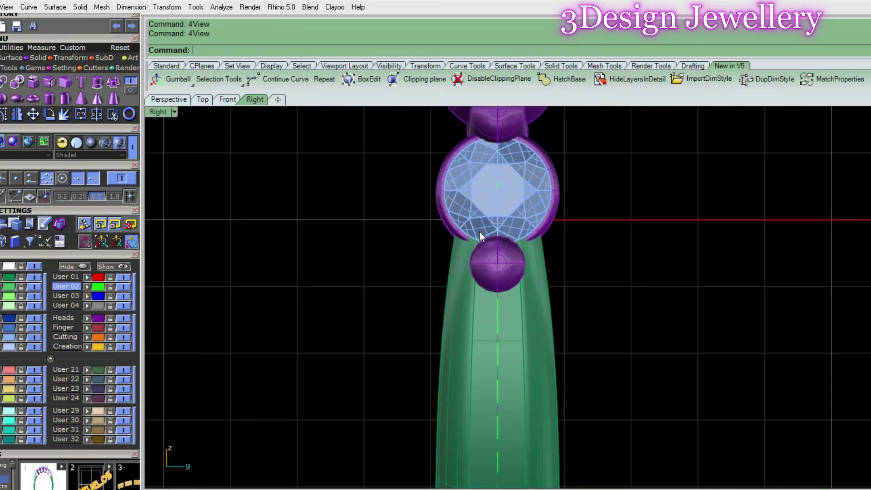
pyautogui.scroll(-5, 483, 250)
pyautogui.moveTo(483, 249)
pyautogui.mouseDown(button='right')
pyautogui.moveTo(557, 265)
pyautogui.moveTo(584, 238)
pyautogui.mouseUp(button='right')
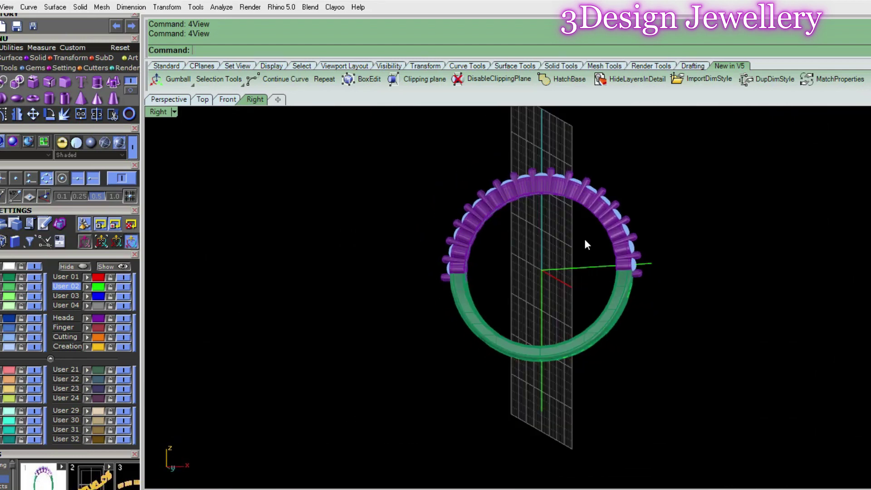
pyautogui.press('Return')
# Step: Check the Front view, then maximize the Perspective view
pyautogui.click(174, 313)
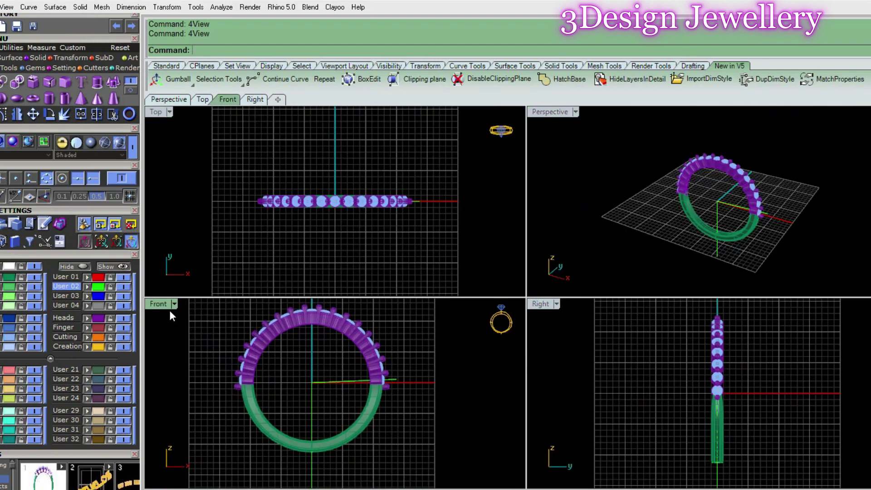
pyautogui.doubleClick(165, 306)
pyautogui.scroll(1, 539, 276)
pyautogui.doubleClick(173, 110)
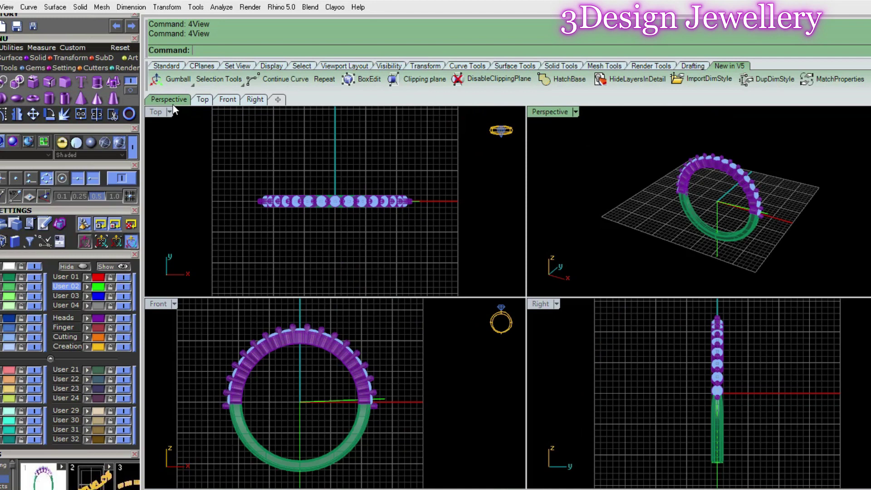
pyautogui.doubleClick(556, 111)
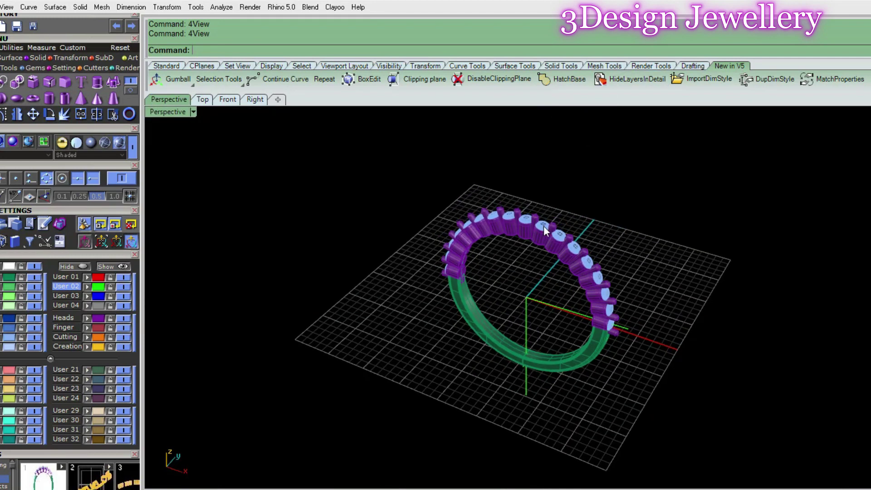